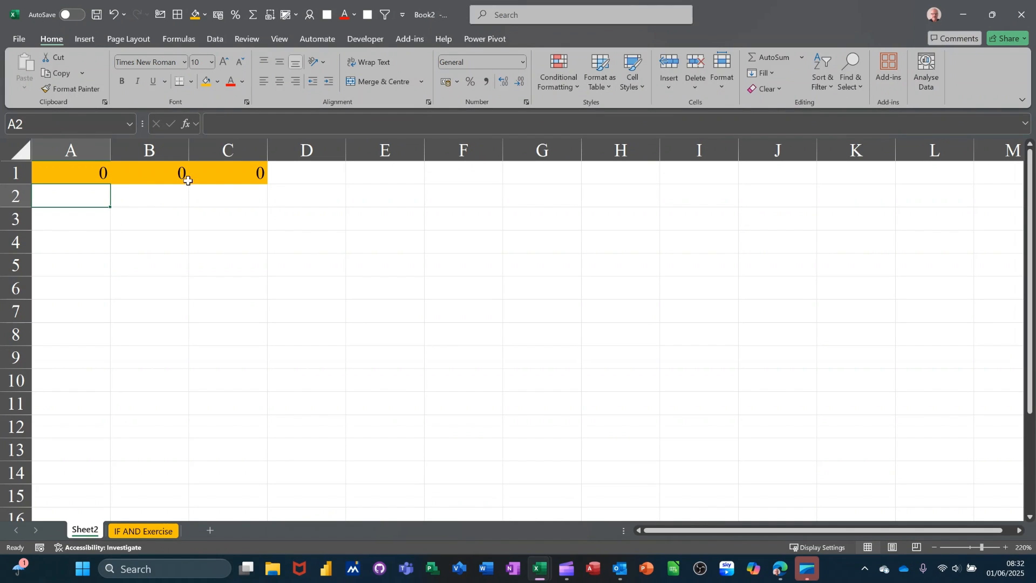
Step: Enter the formula =AND(A1=0,B1=0,C1=0) in cell B3
click(86, 179)
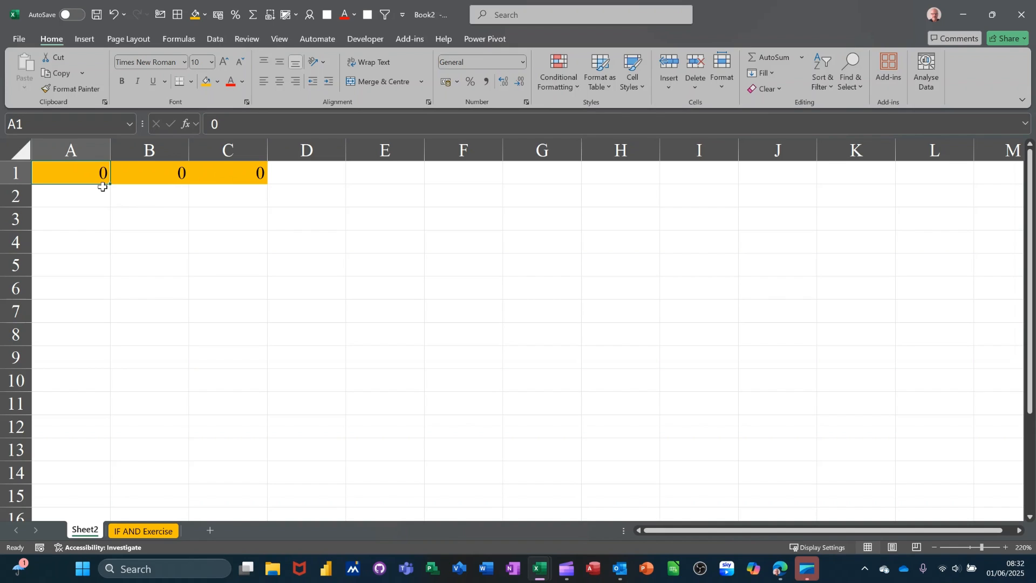
click(139, 219)
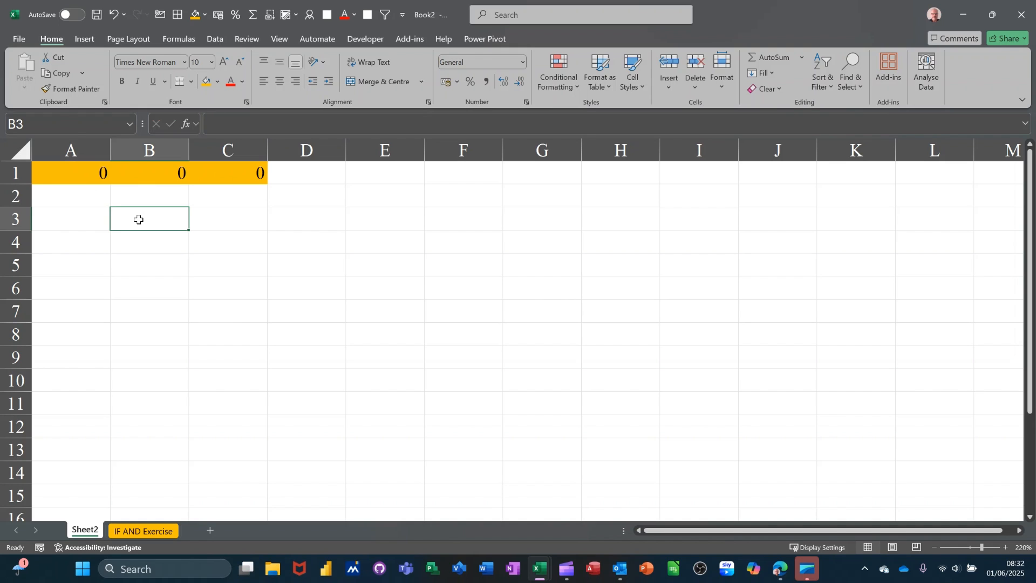
text(=and)
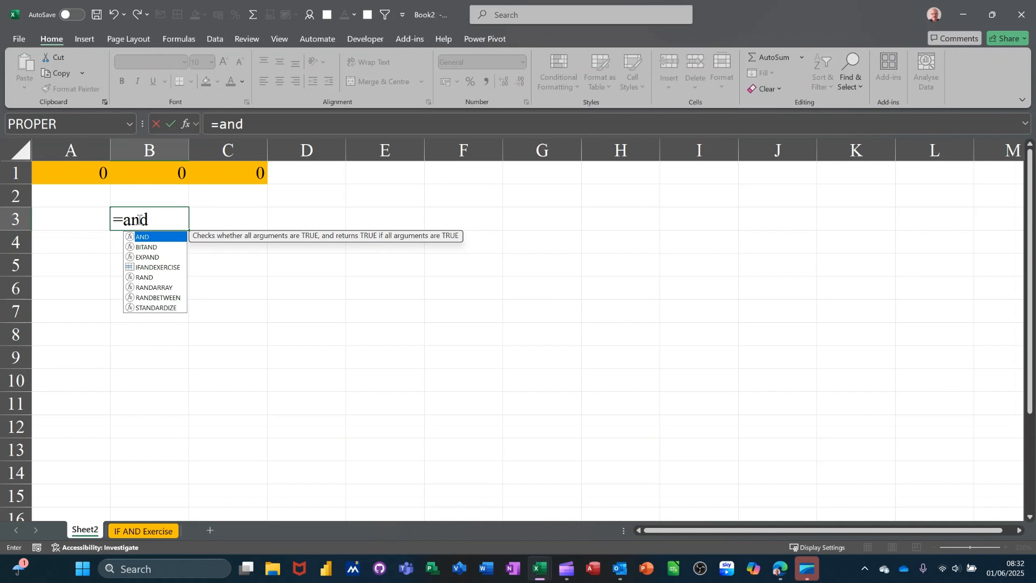
text(()
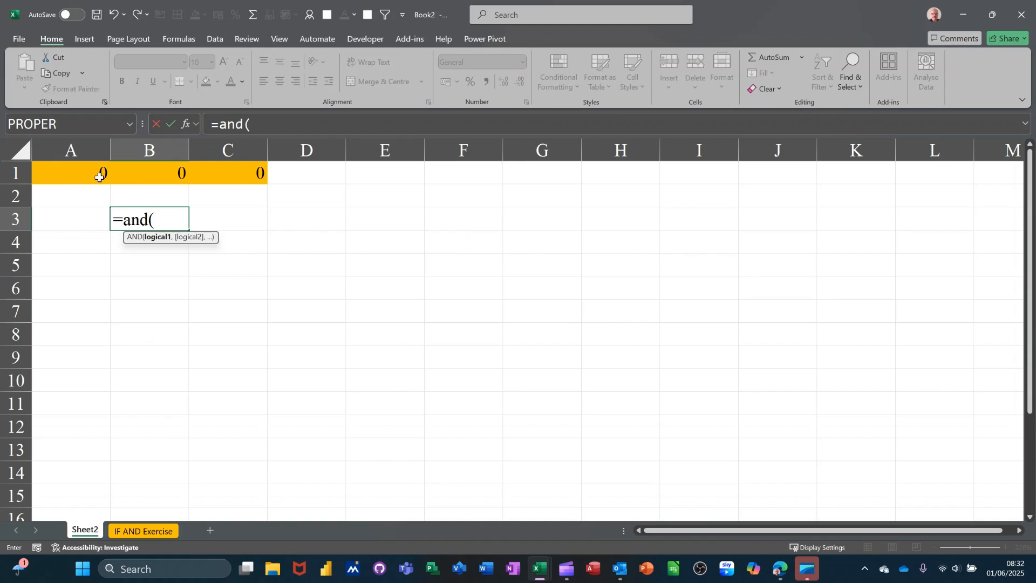
click(71, 174)
text(=0,)
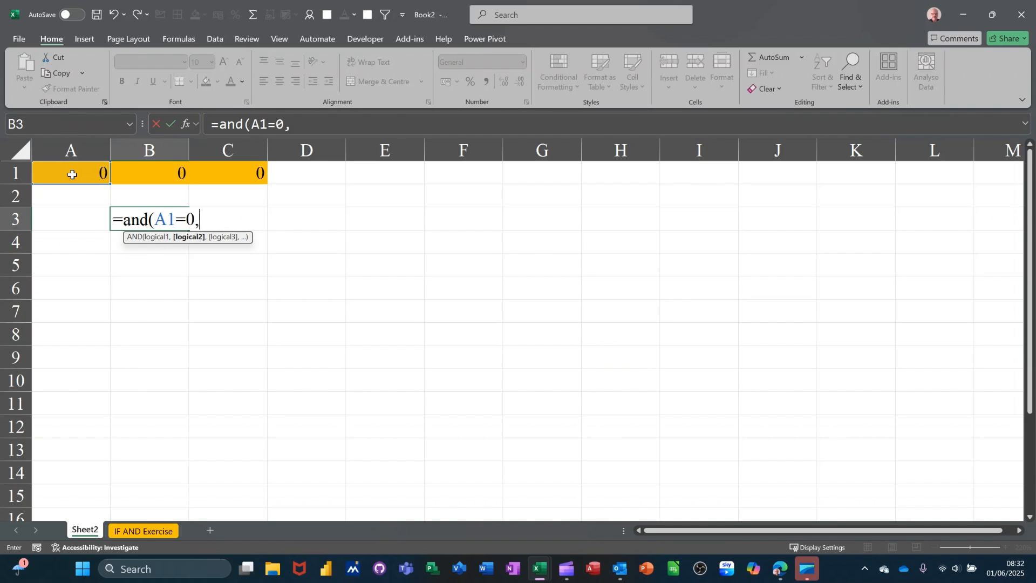
click(137, 173)
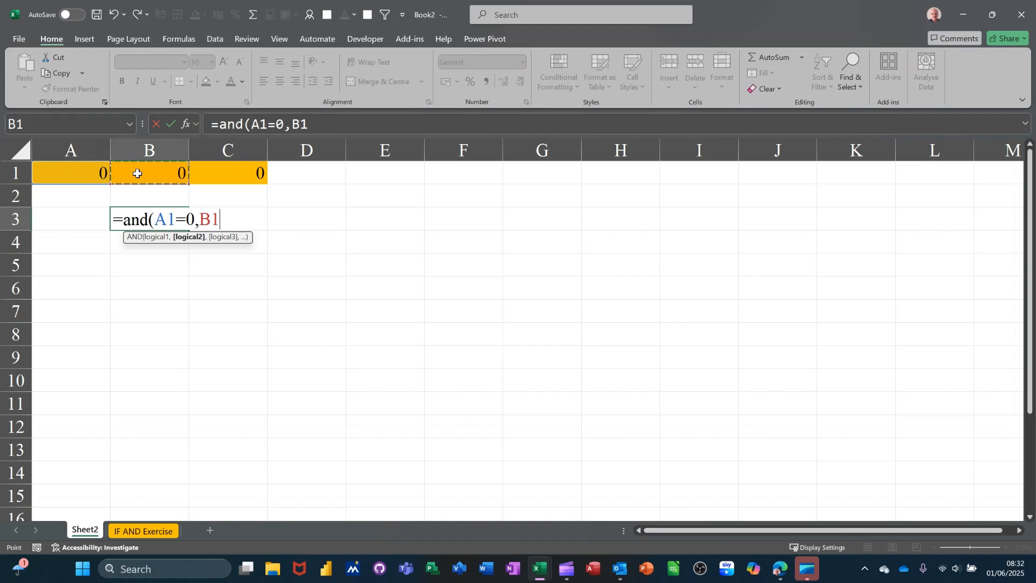
text(=0)
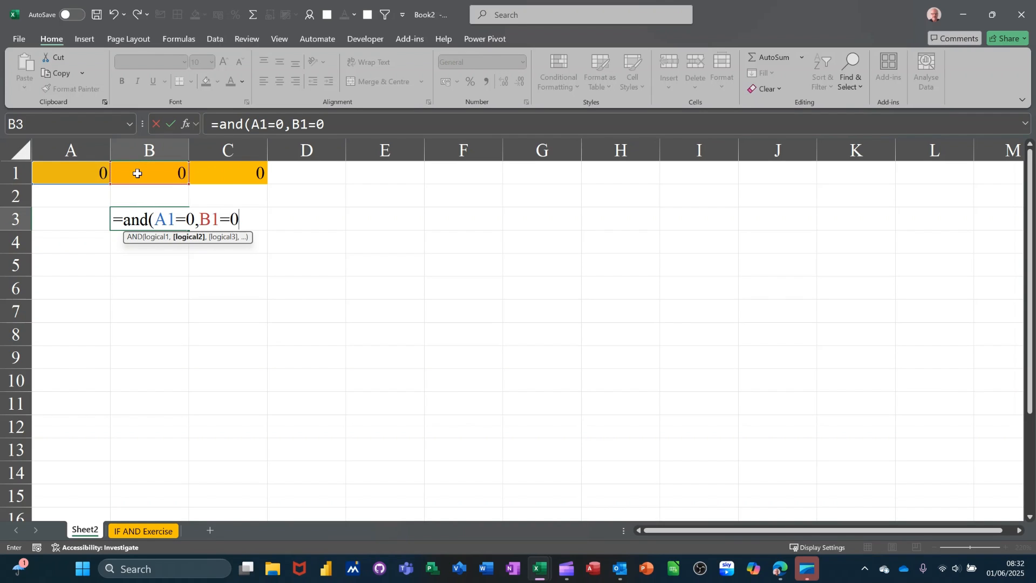
text(,)
click(226, 175)
text(=0)
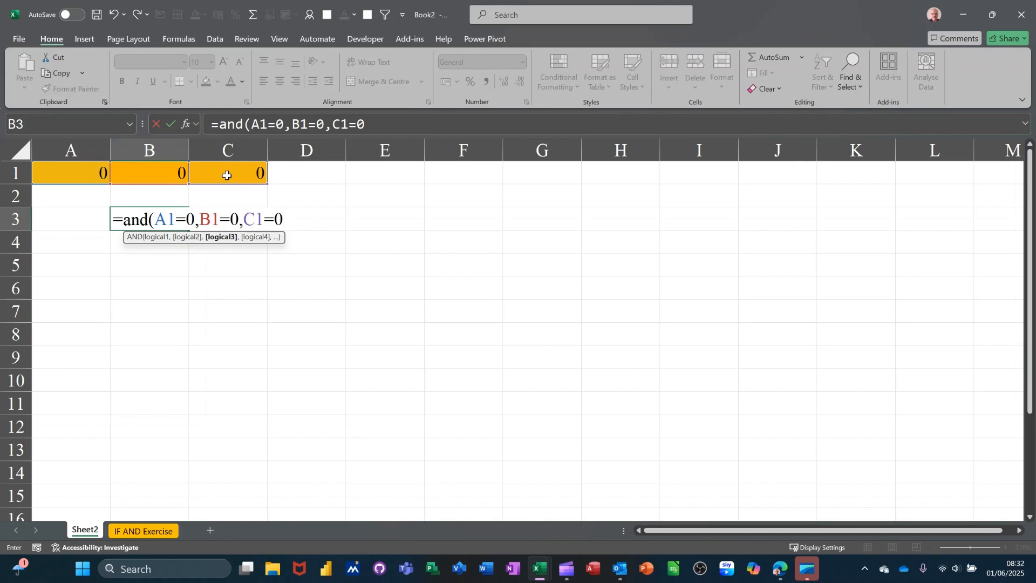
text())
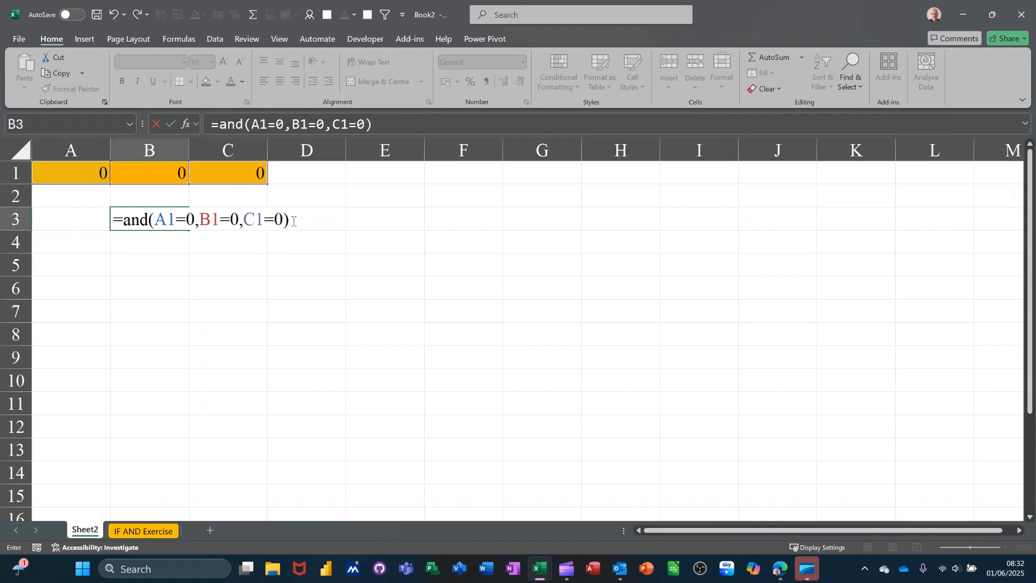
click(171, 124)
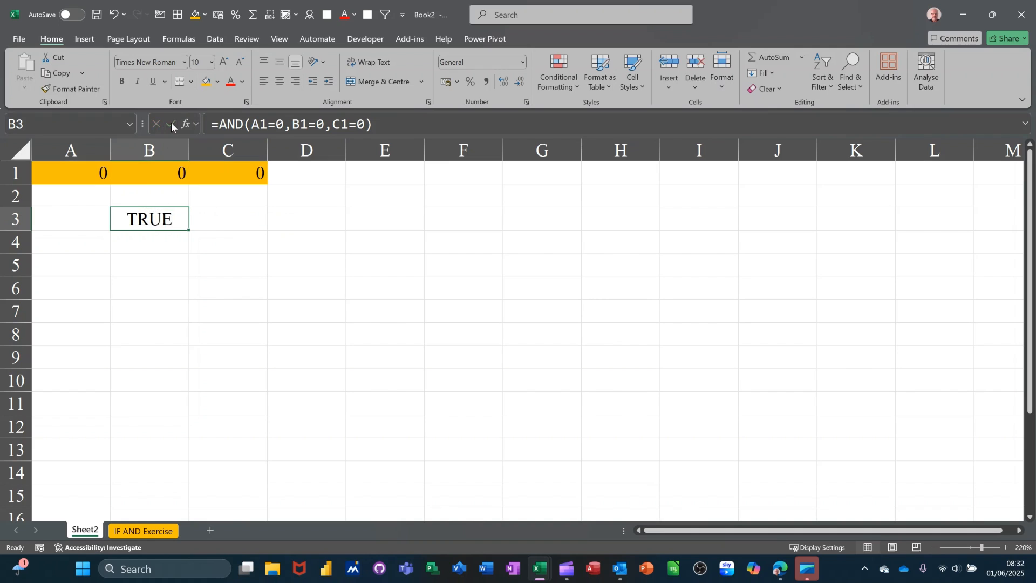
Step: Test the AND formula by setting B1 to 1, checking B3, and returning B1 to 0
click(159, 179)
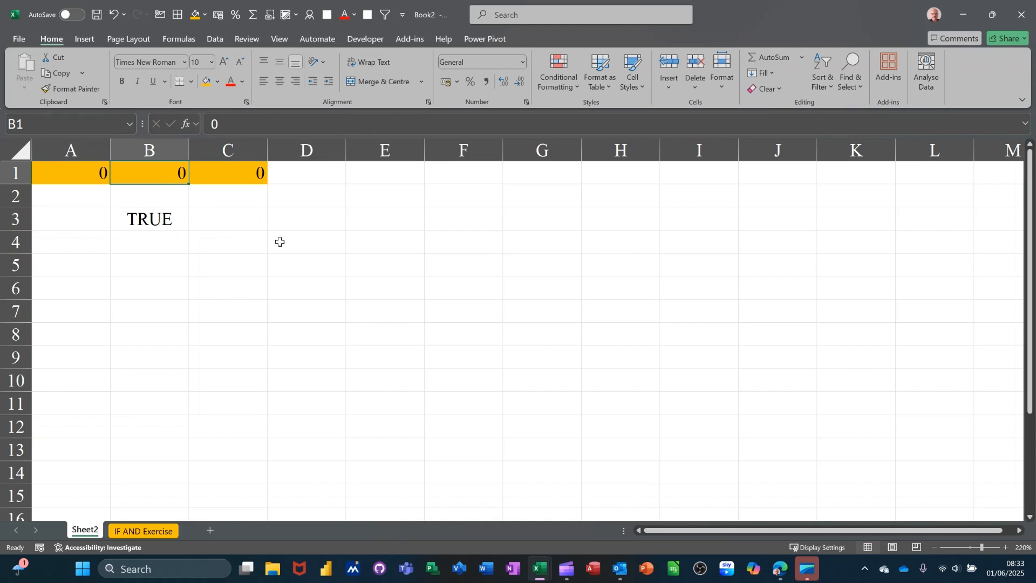
text(1)
click(273, 241)
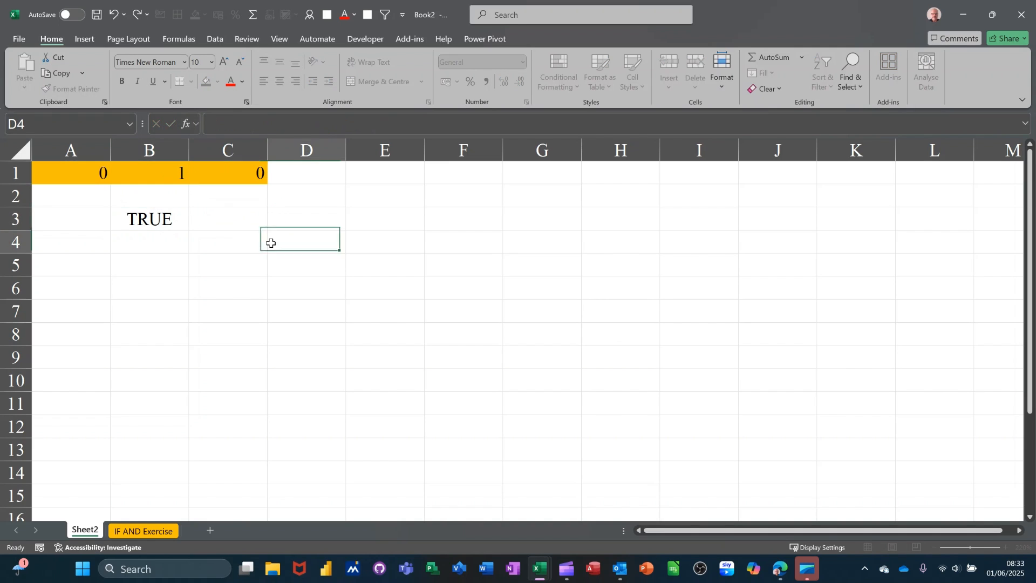
click(150, 221)
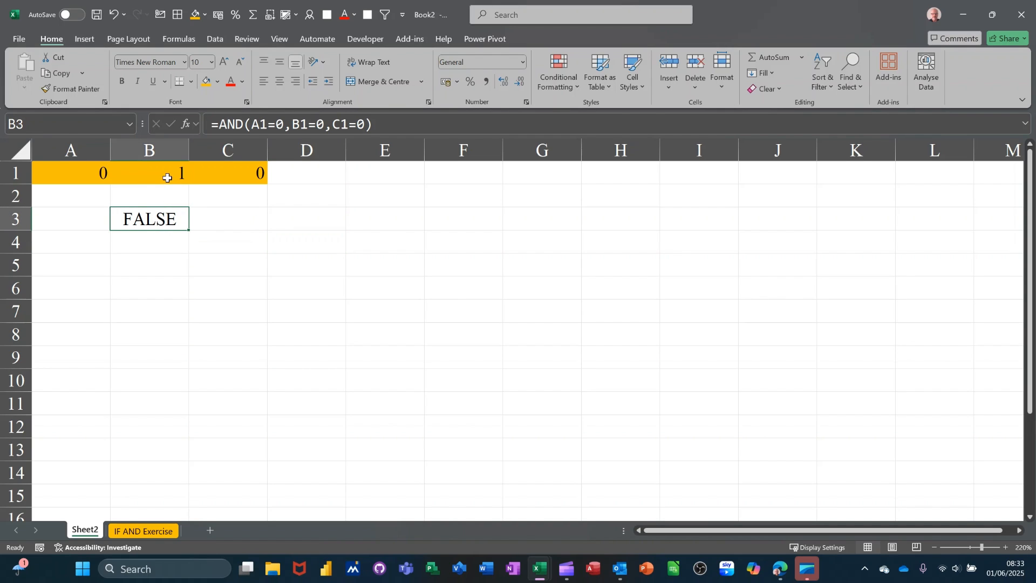
click(167, 178)
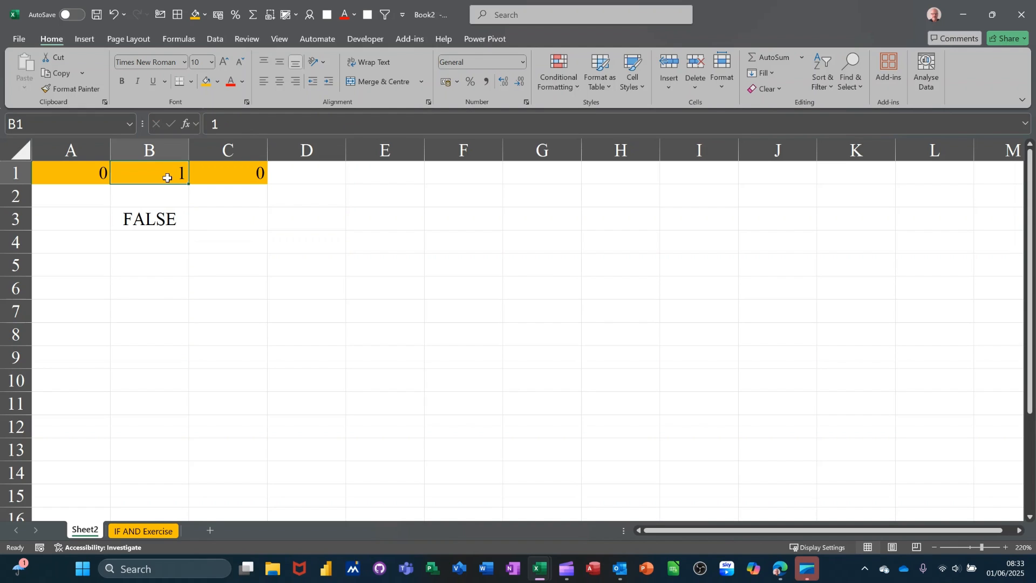
text(0)
click(168, 232)
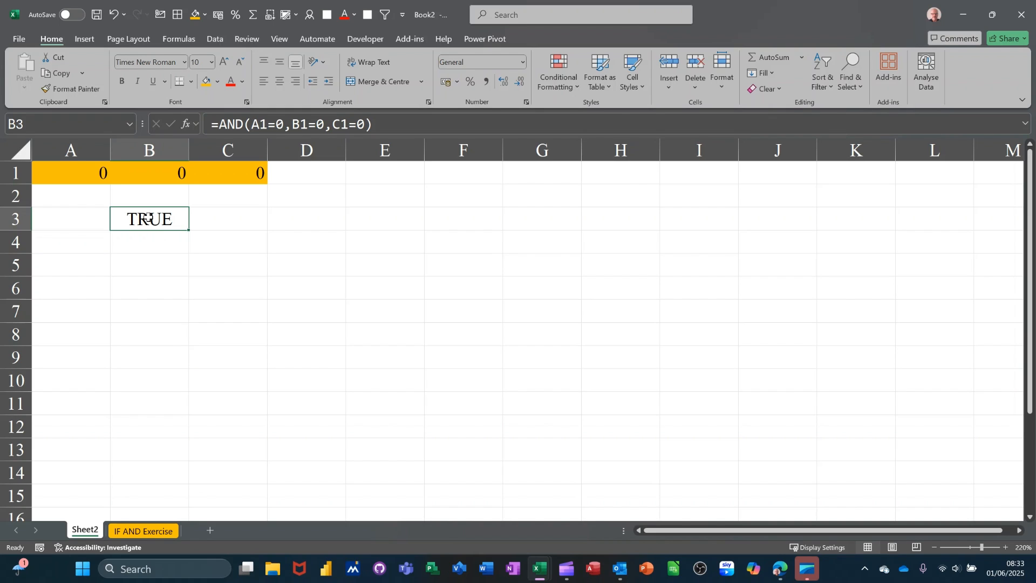
Step: Replace the formula in B3 with =OR(A1=0,B1=0,C1=0)
text(=)
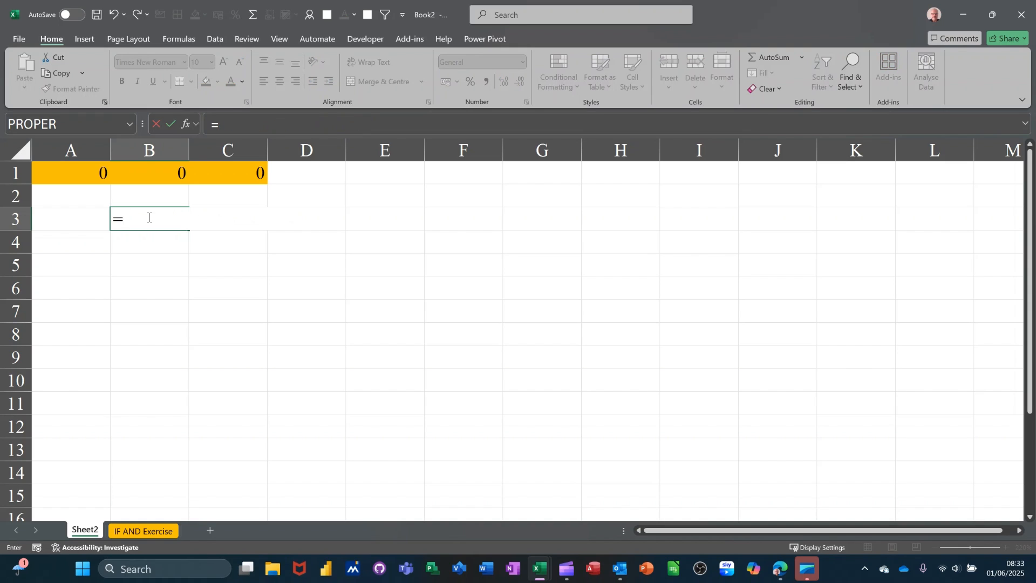
text(or()
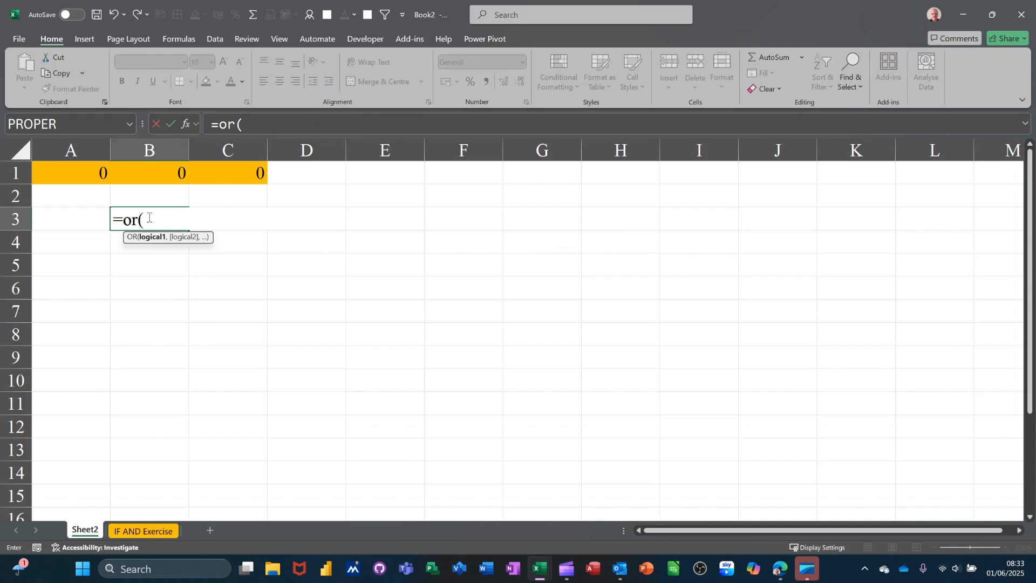
click(82, 177)
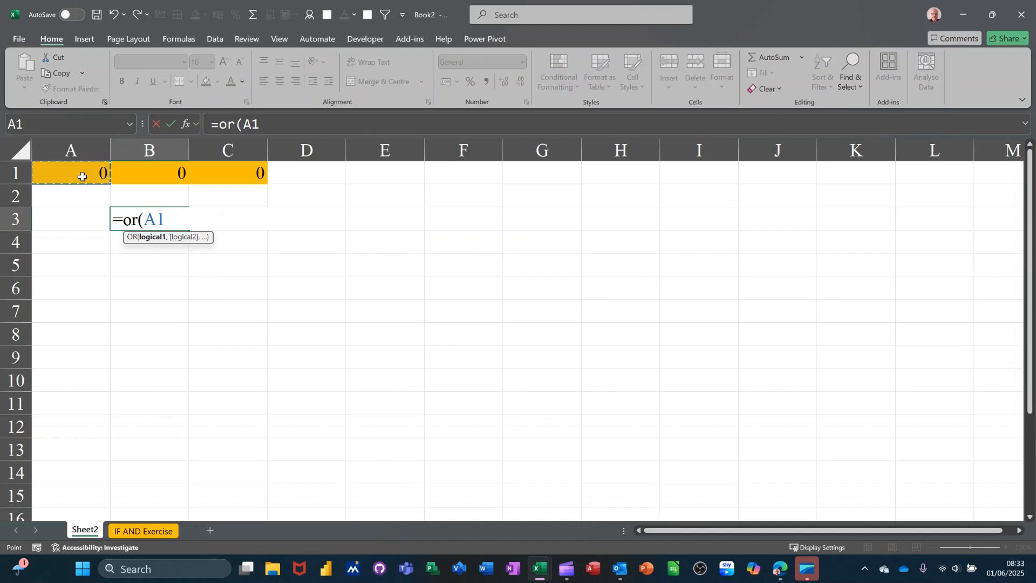
text(=0,)
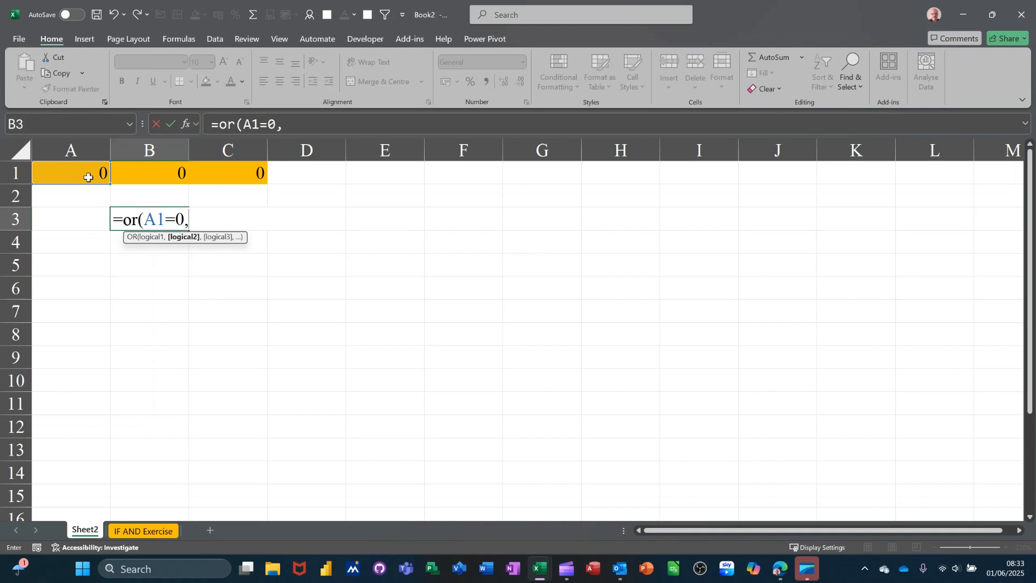
click(134, 174)
text(=0,)
click(215, 178)
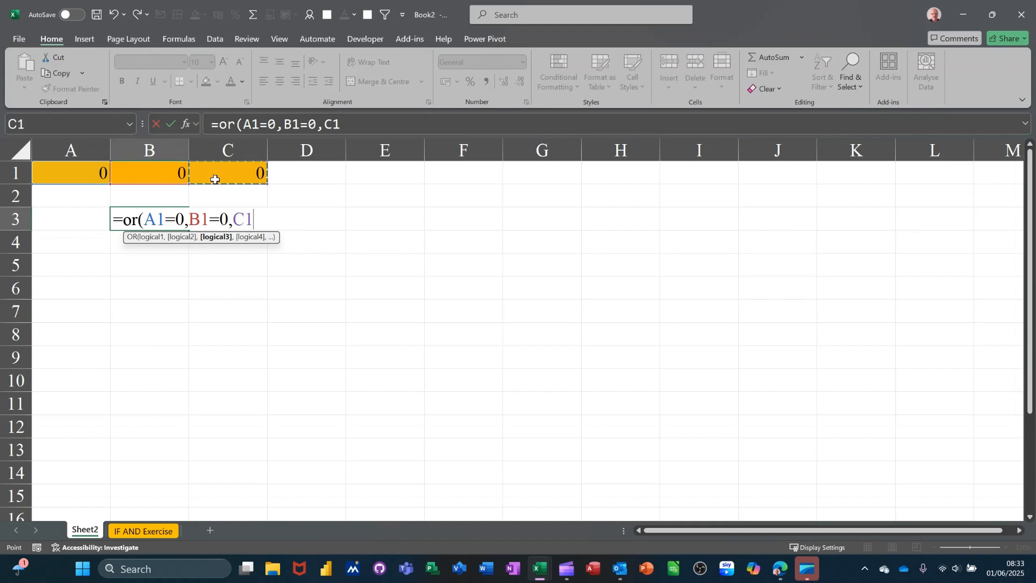
text(=0)
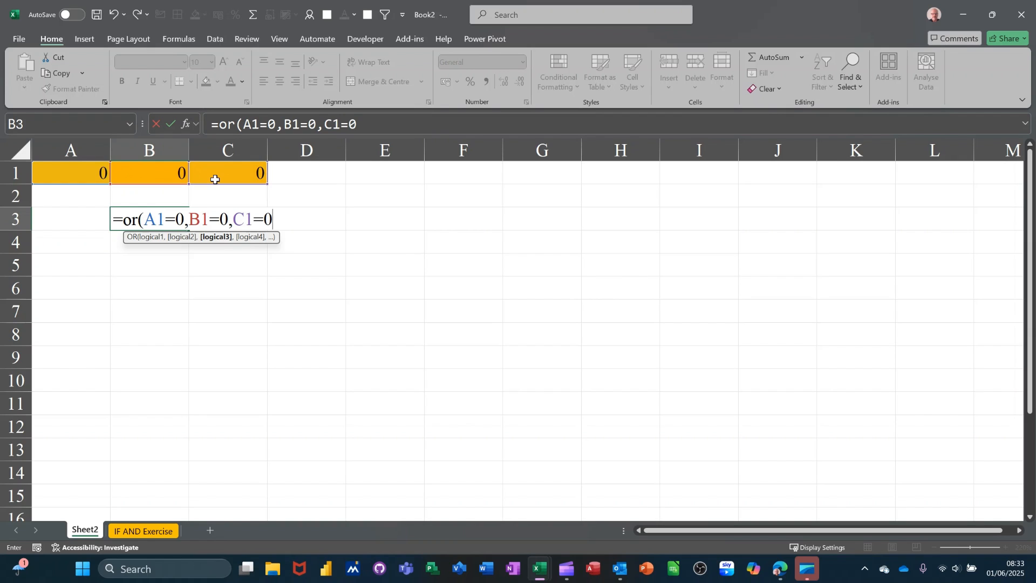
text())
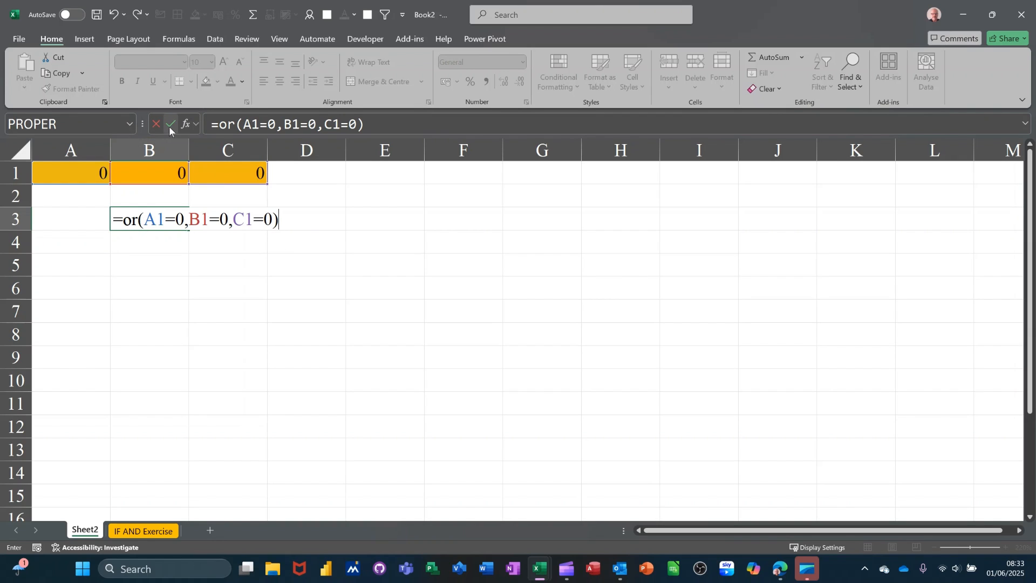
click(169, 126)
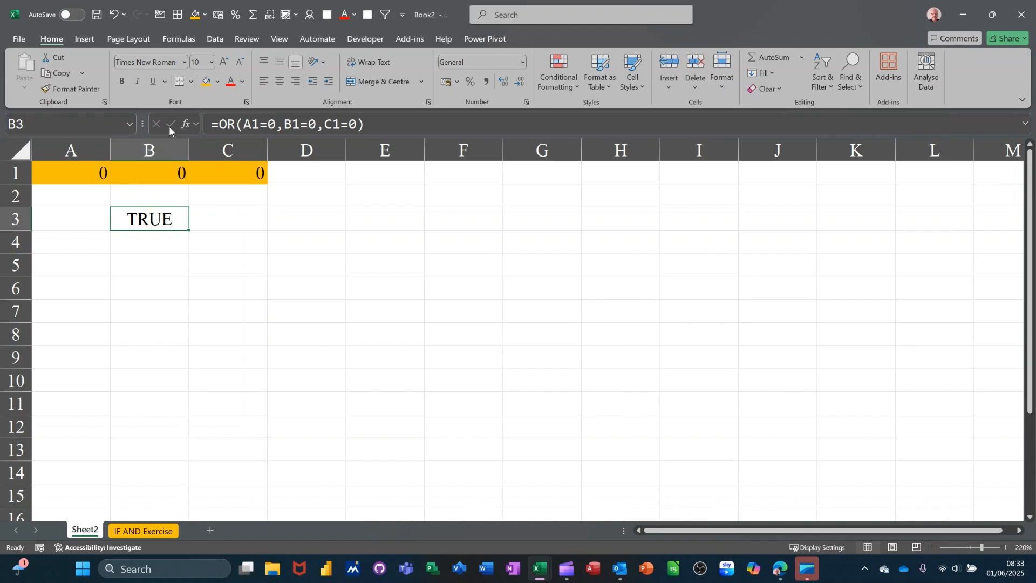
Step: Test the OR formula by setting B1, C1 and A1 to 1, one cell at a time
click(158, 173)
text(1)
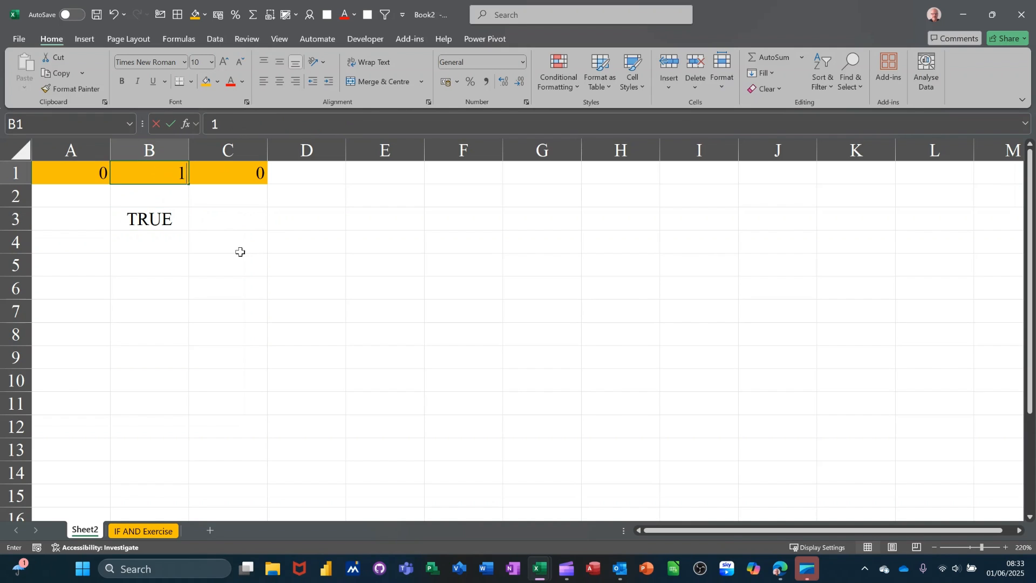
click(239, 247)
click(220, 174)
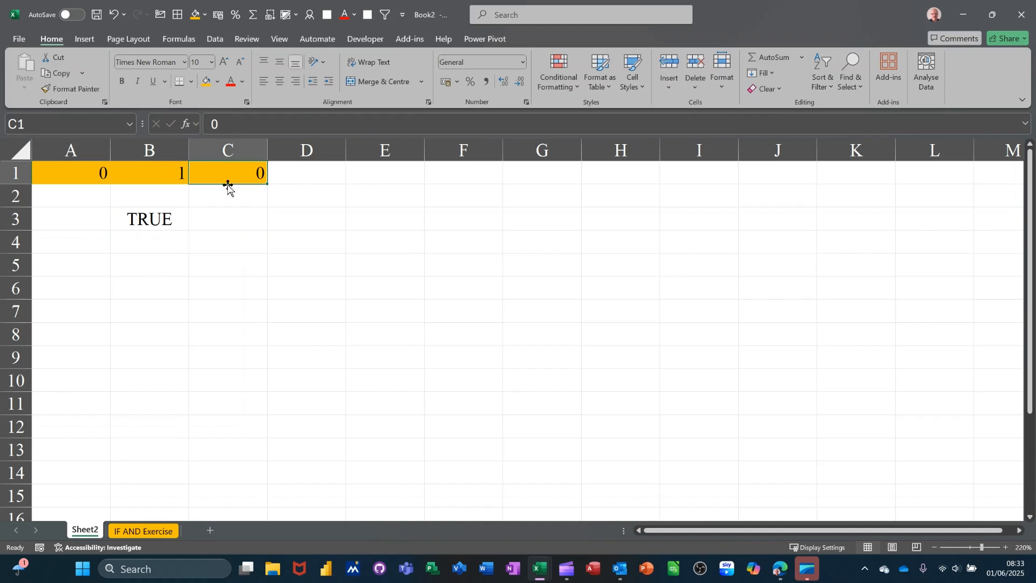
text(1)
click(247, 247)
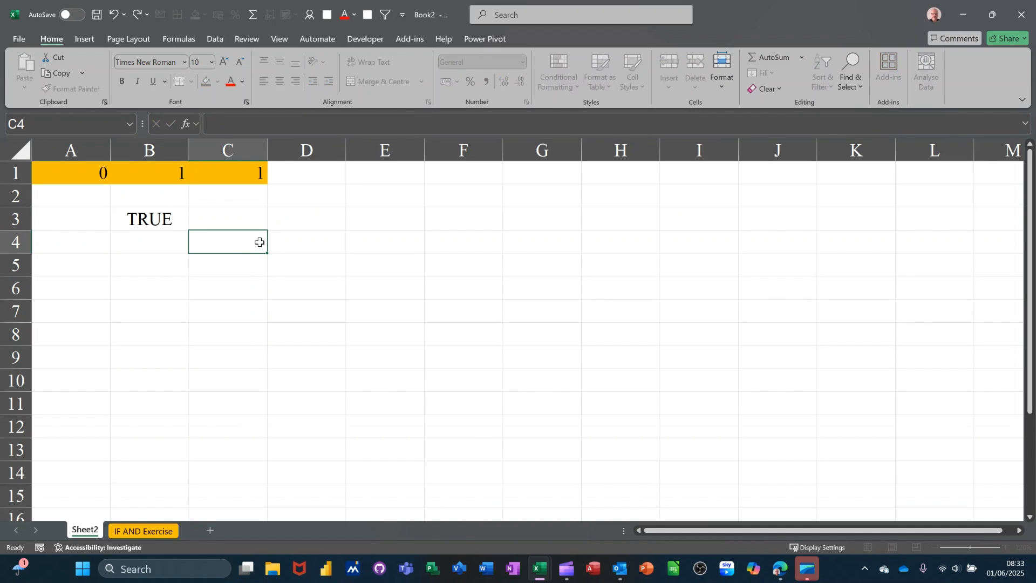
click(94, 177)
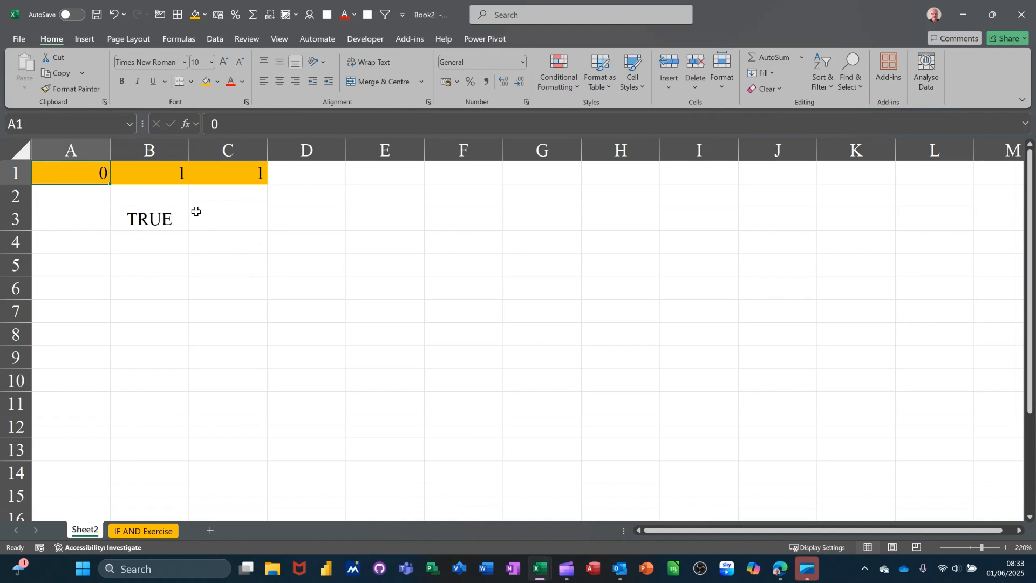
text(1)
click(222, 250)
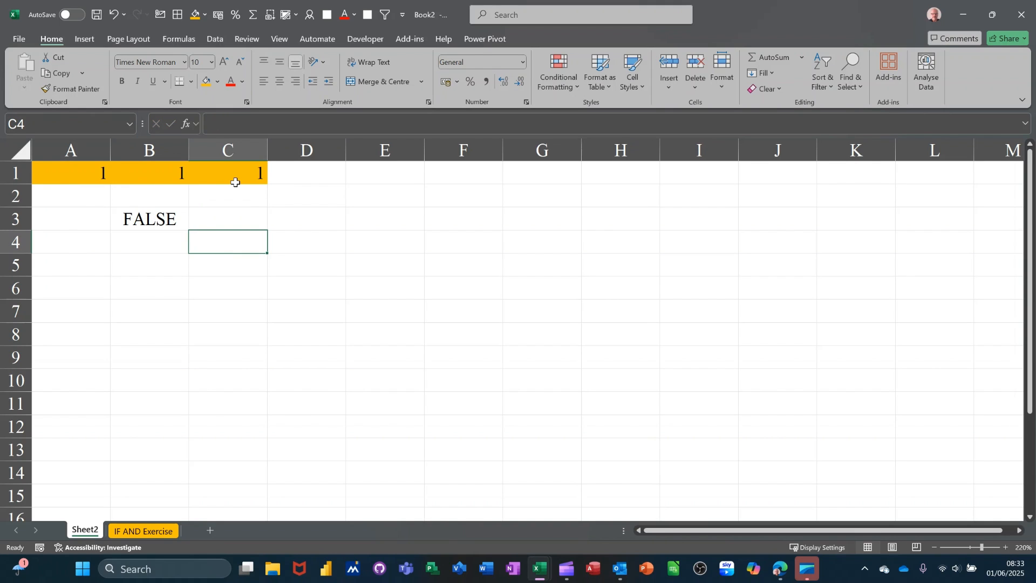
Step: Set A1 to 0 and fill that value across to C1
click(99, 173)
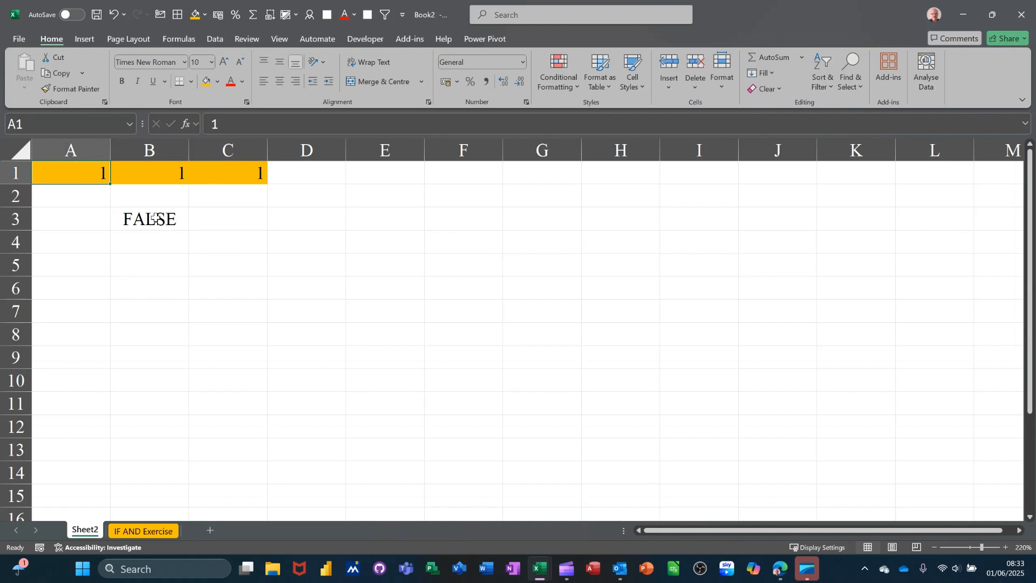
text(0)
click(222, 226)
click(93, 176)
drag(109, 183, 270, 177)
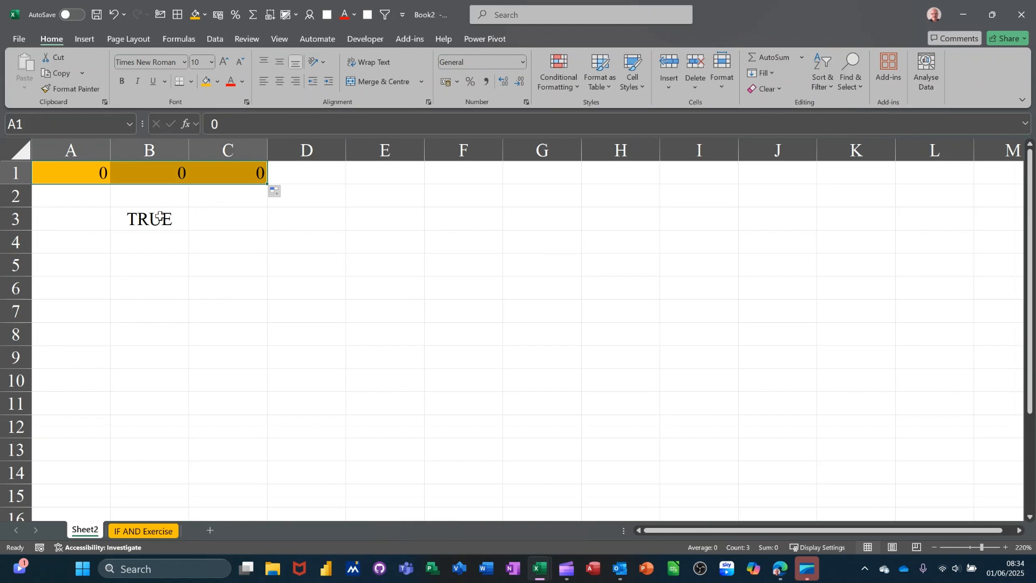
Step: Clear B3 and start an IF formula there with a nested AND containing A1=0, B1=0 and an incomplete C1= condition
click(175, 222)
key(Delete)
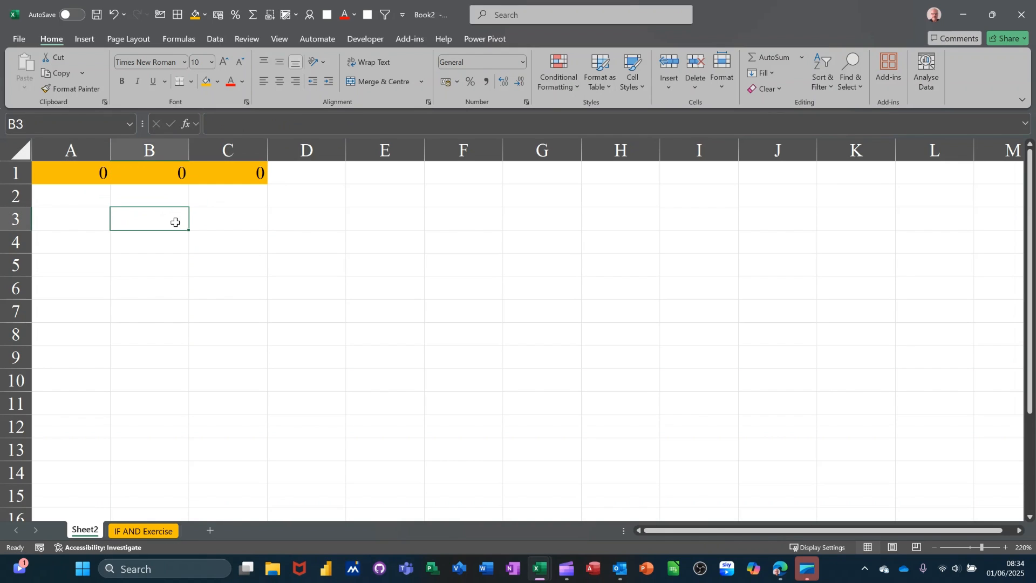
text(=if)
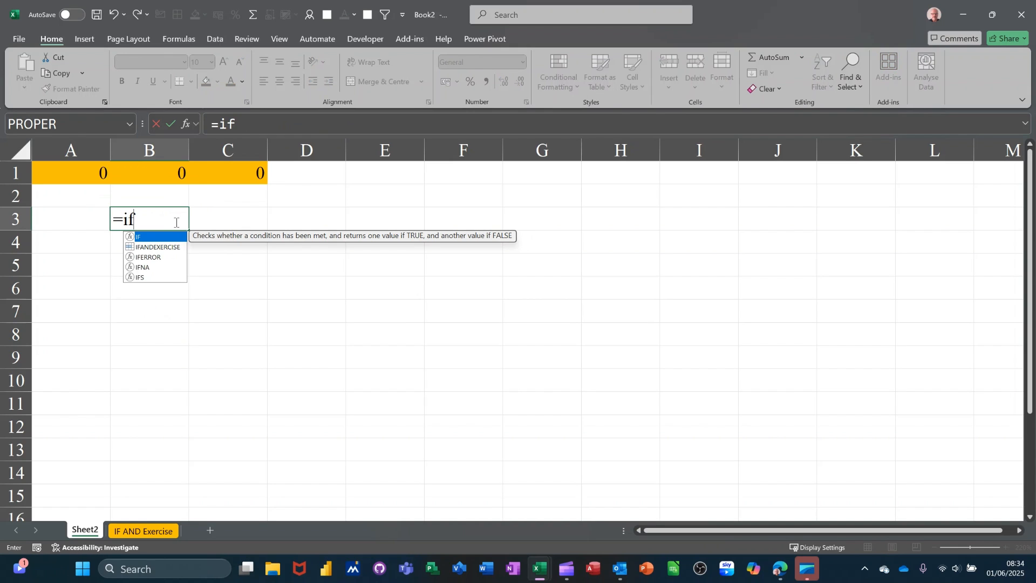
text(()
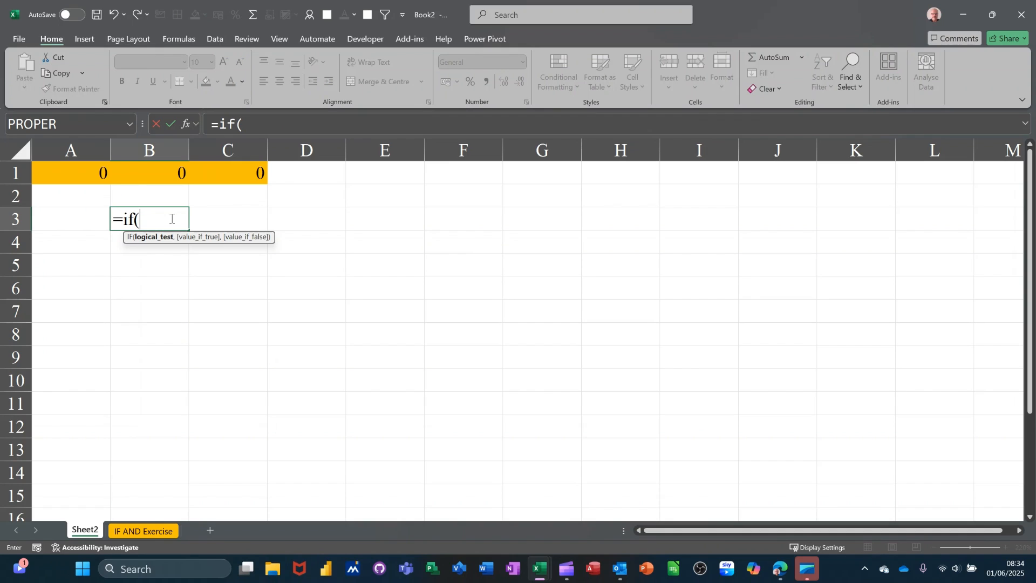
text(an)
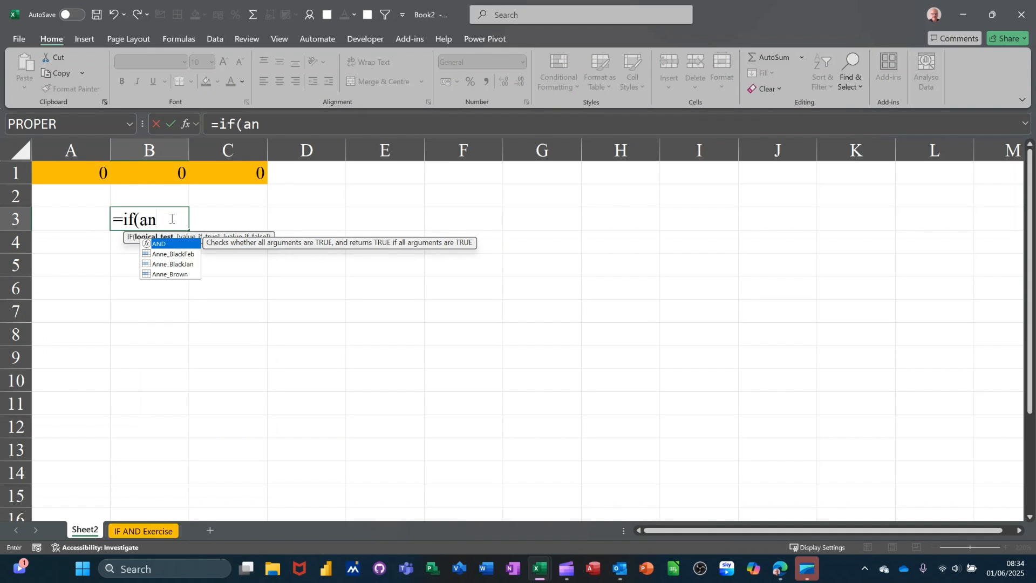
text(d()
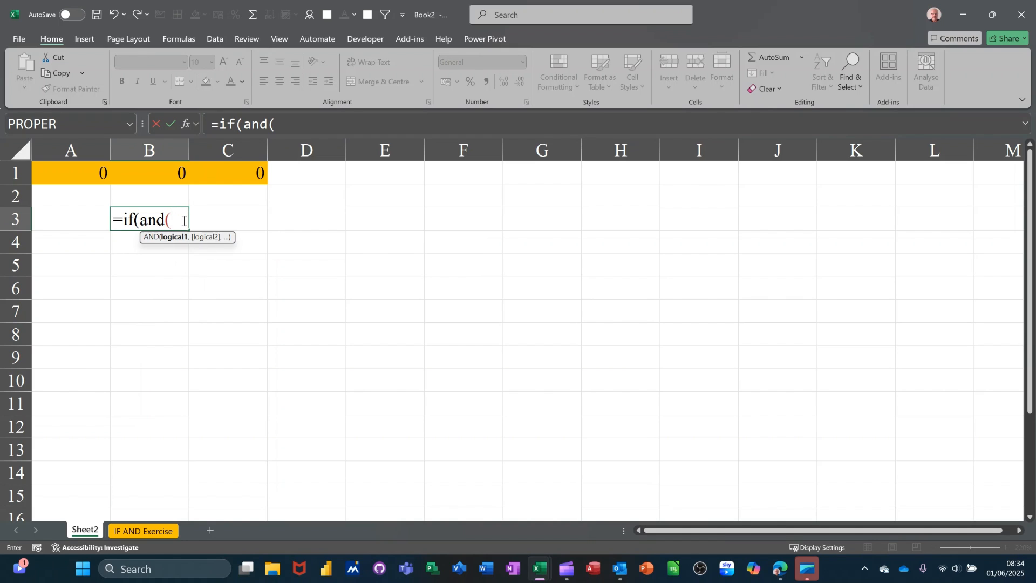
click(83, 175)
text(=0,)
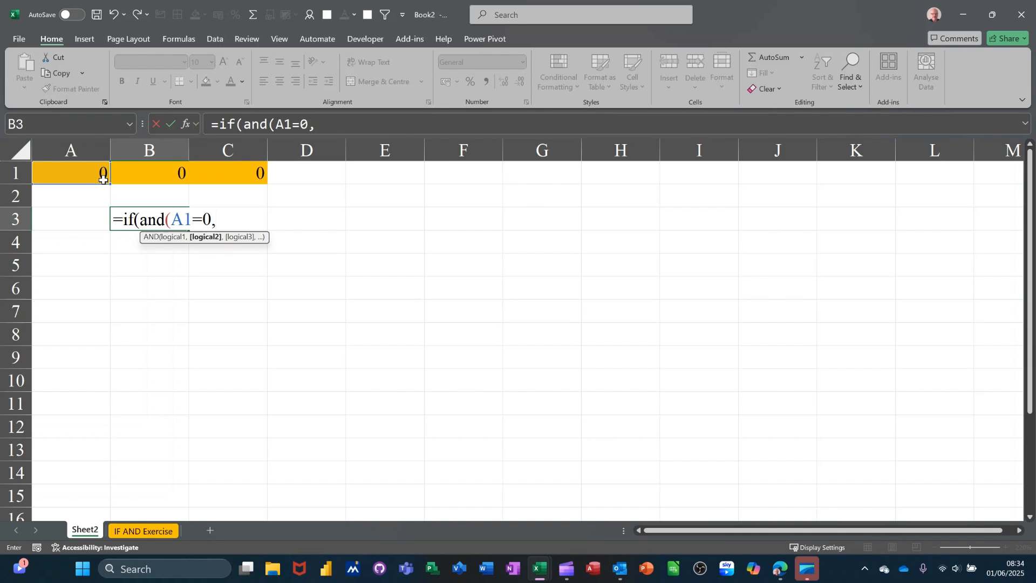
click(154, 177)
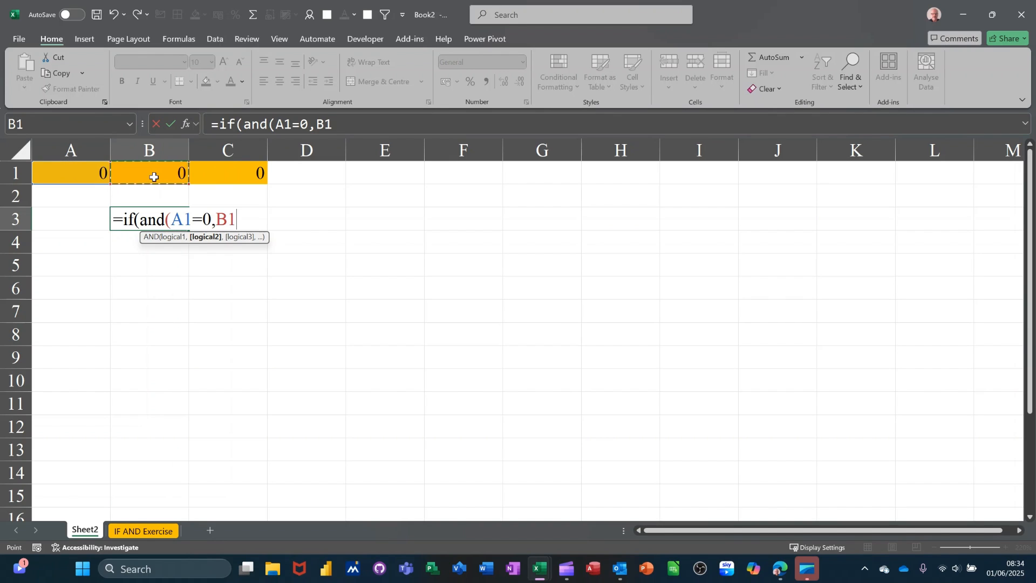
text(=0,)
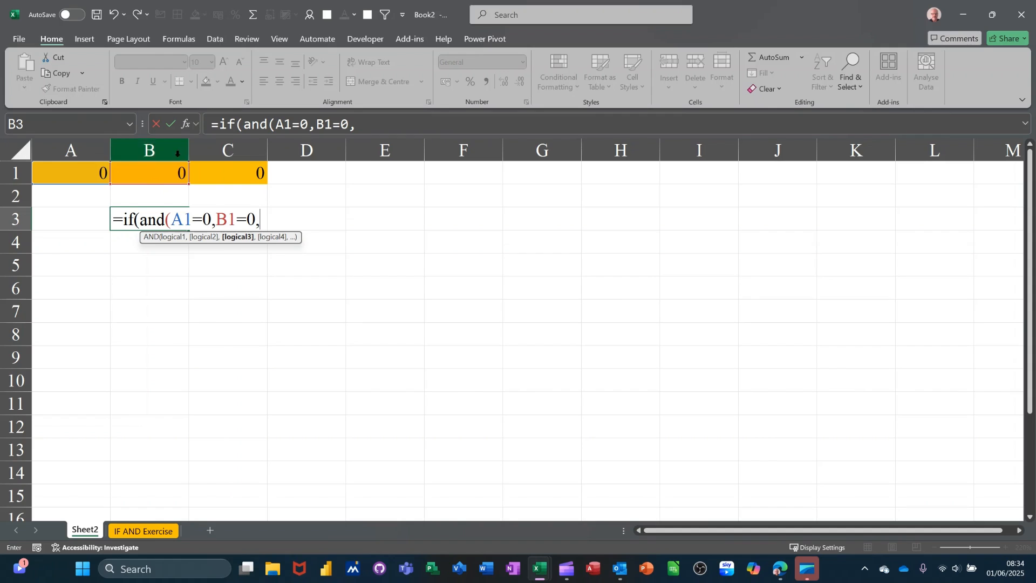
click(229, 180)
text(=))
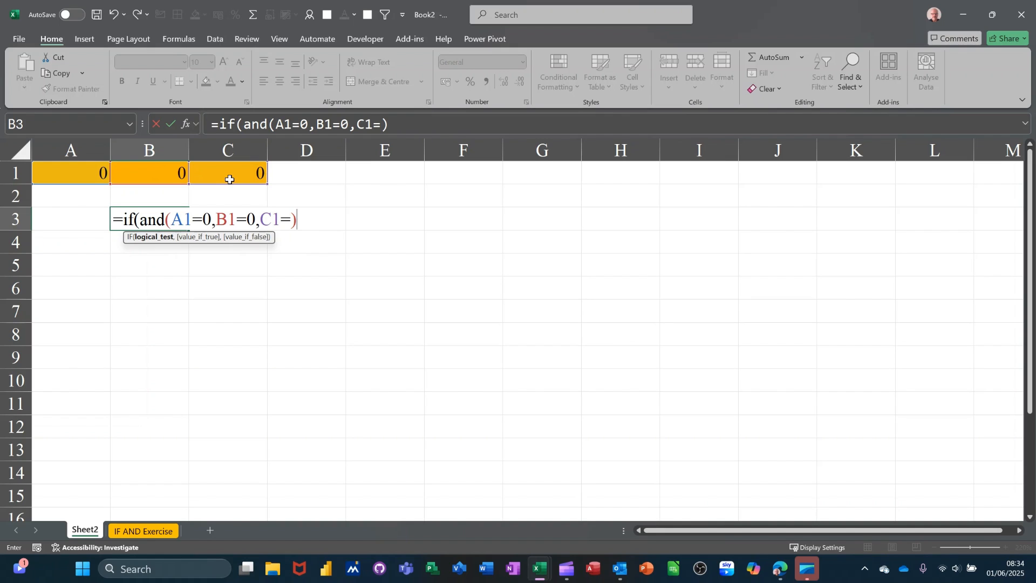
Step: Add "Close File" as the IF formula's true result and "Check File" as its false result
text(,)
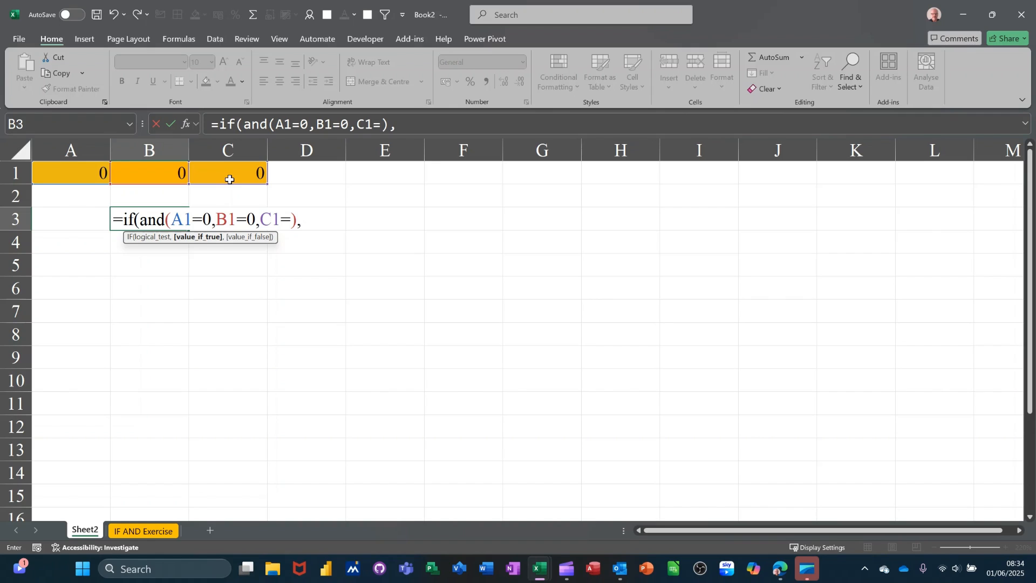
text("Close File)
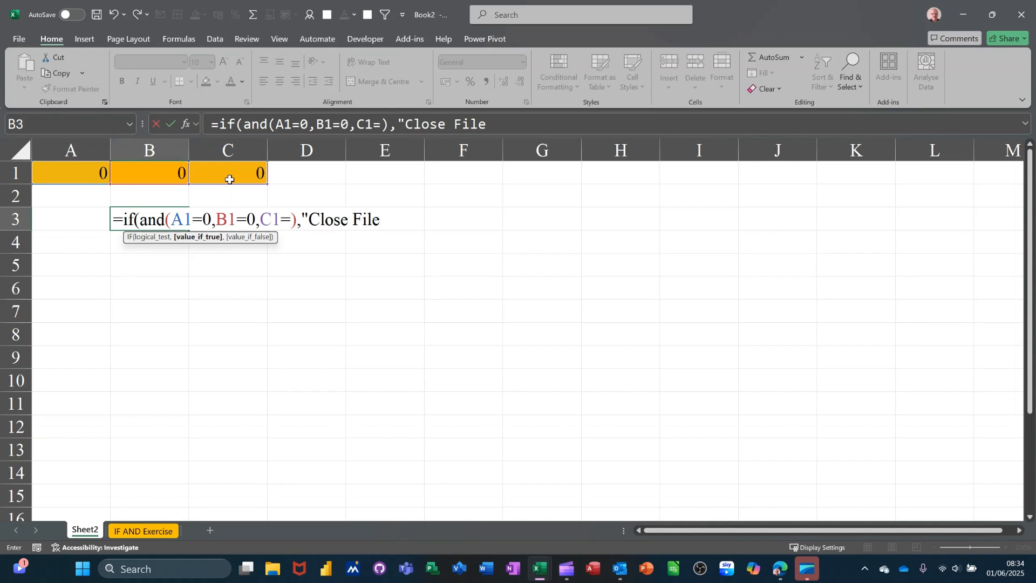
text(","Ch)
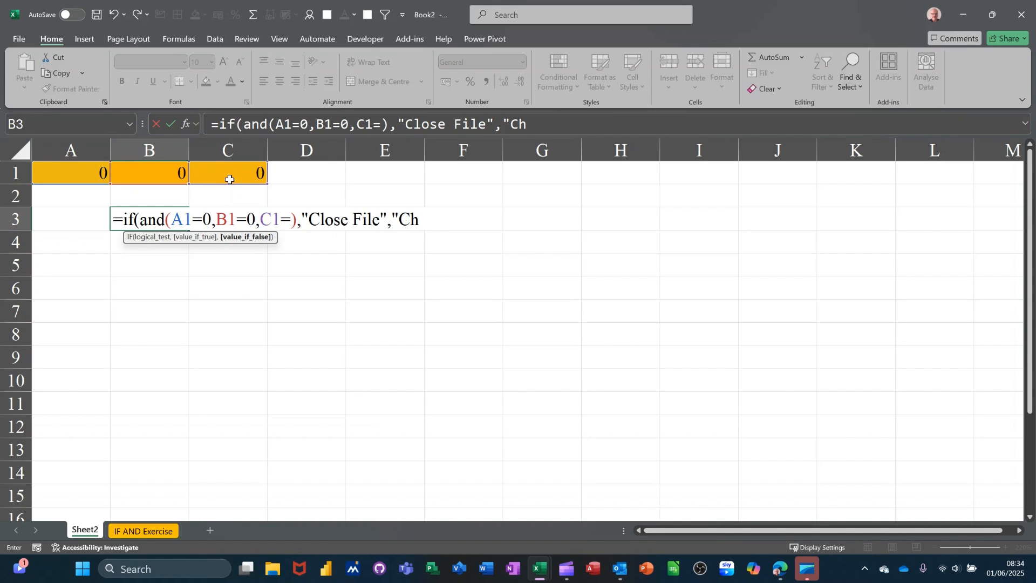
text(eck File")
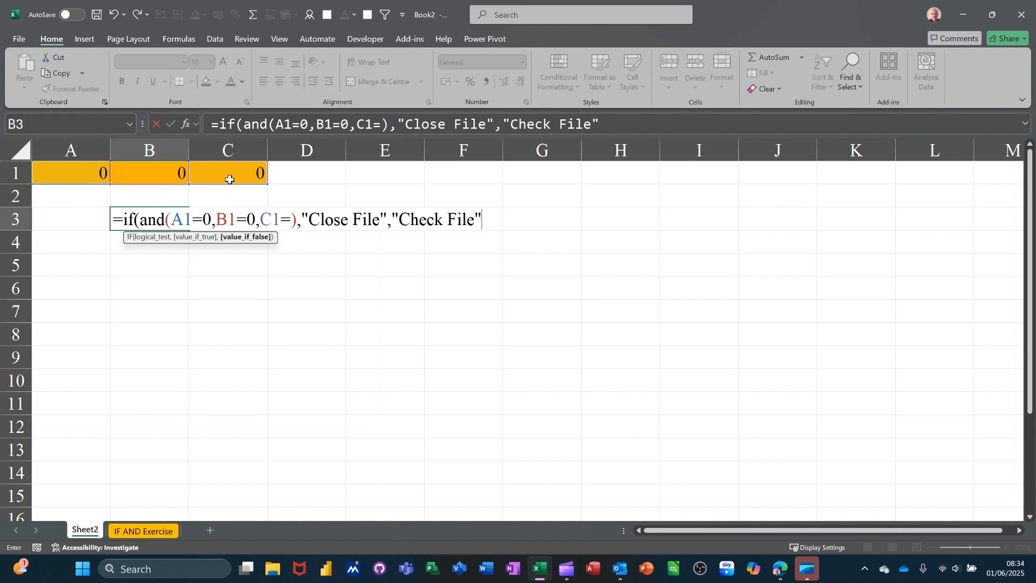
text())
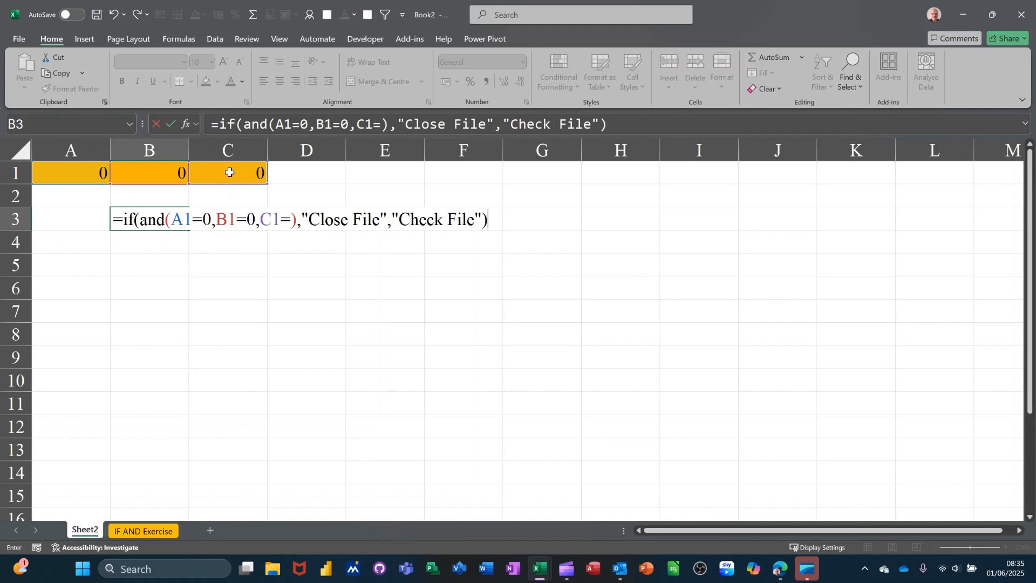
Step: Complete the third AND condition in B3 as C1=0 and commit the formula
click(291, 219)
key(Delete)
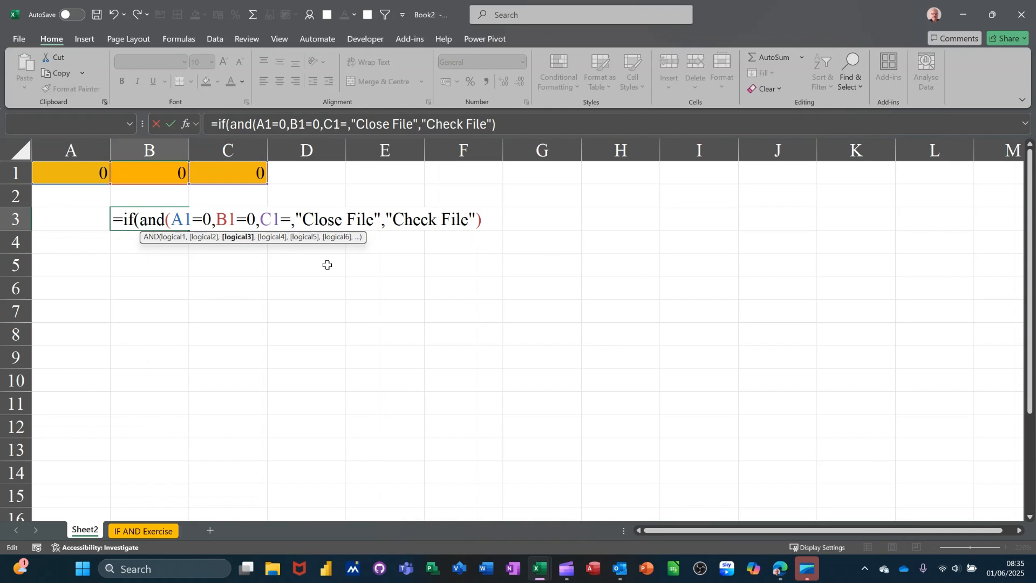
text(0)
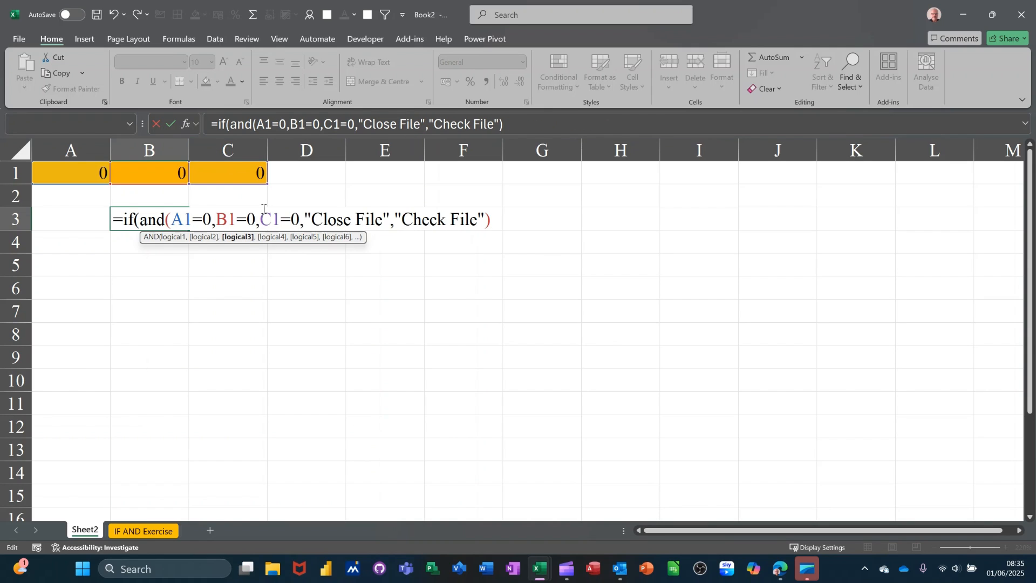
text())
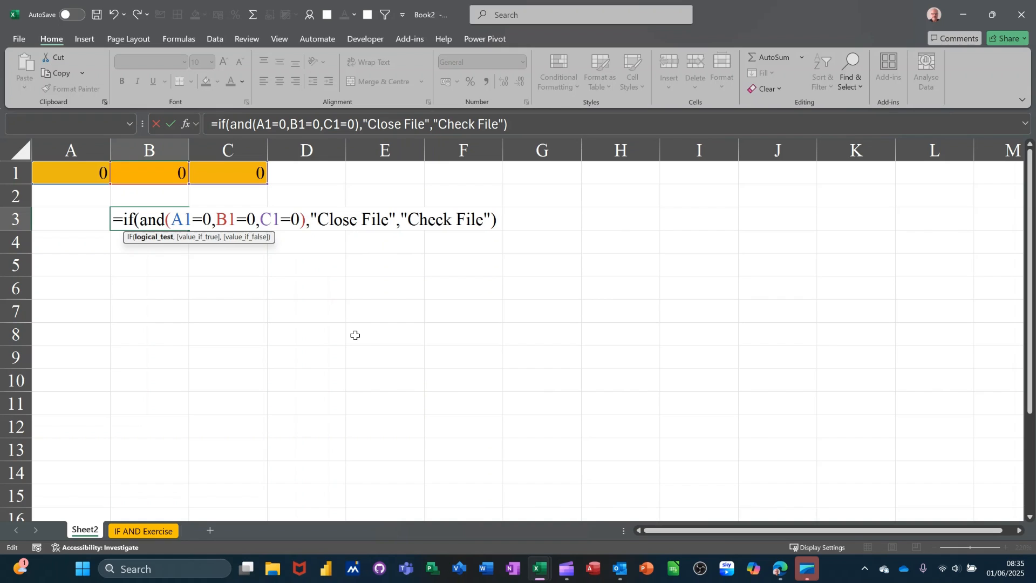
click(172, 124)
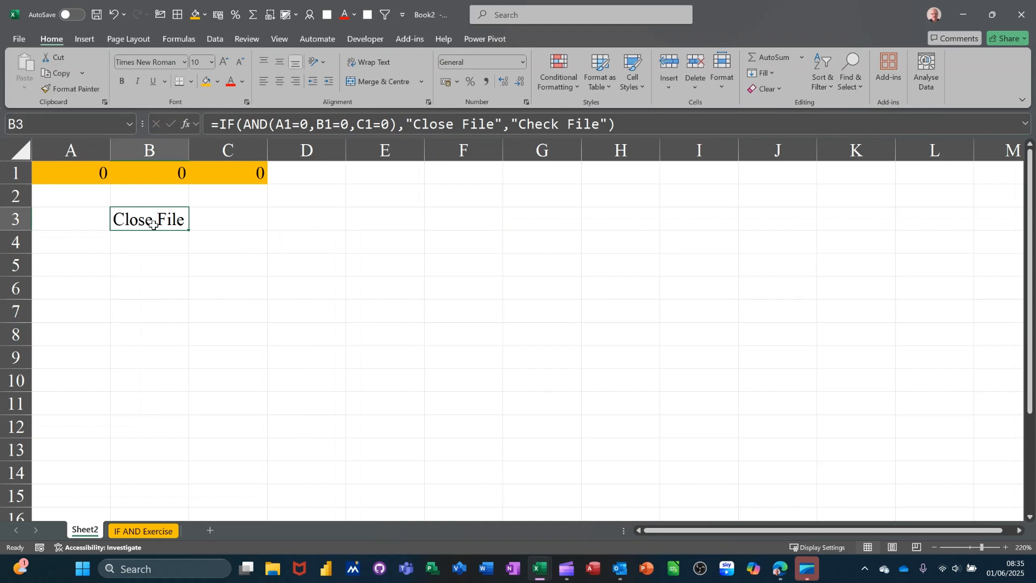
Step: Set B1 to 1 to test the IF formula in B3
click(154, 177)
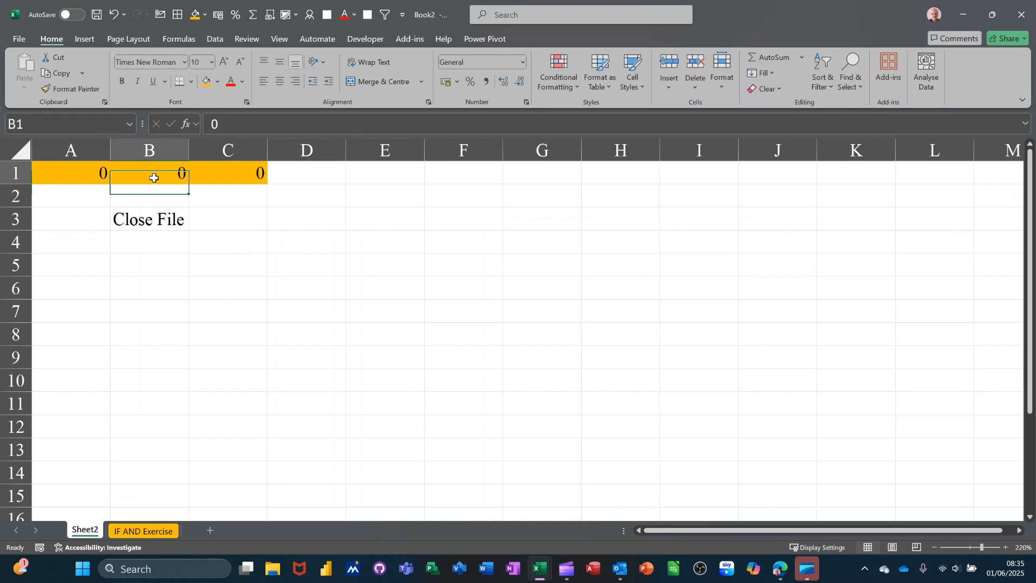
text(1)
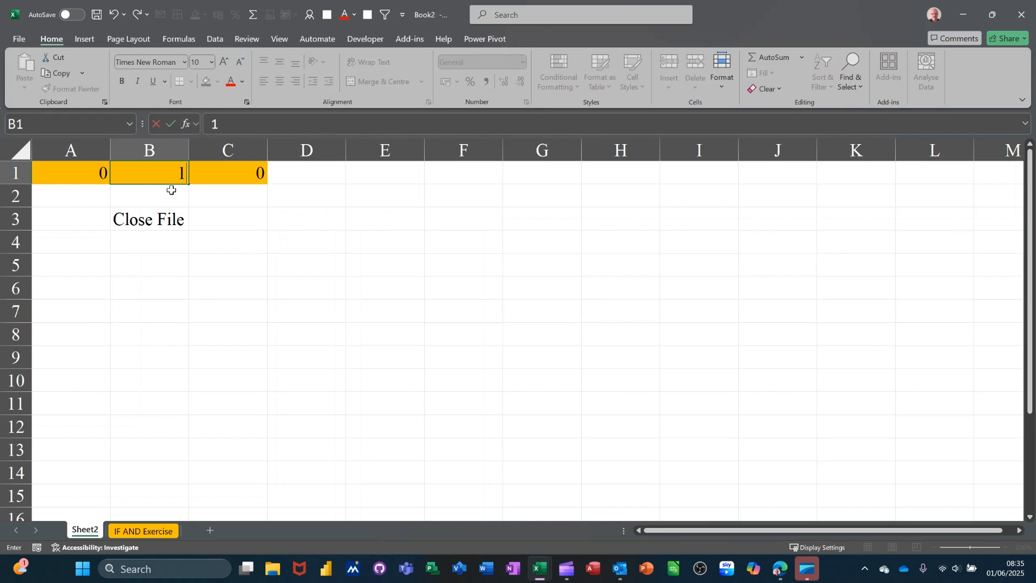
click(219, 233)
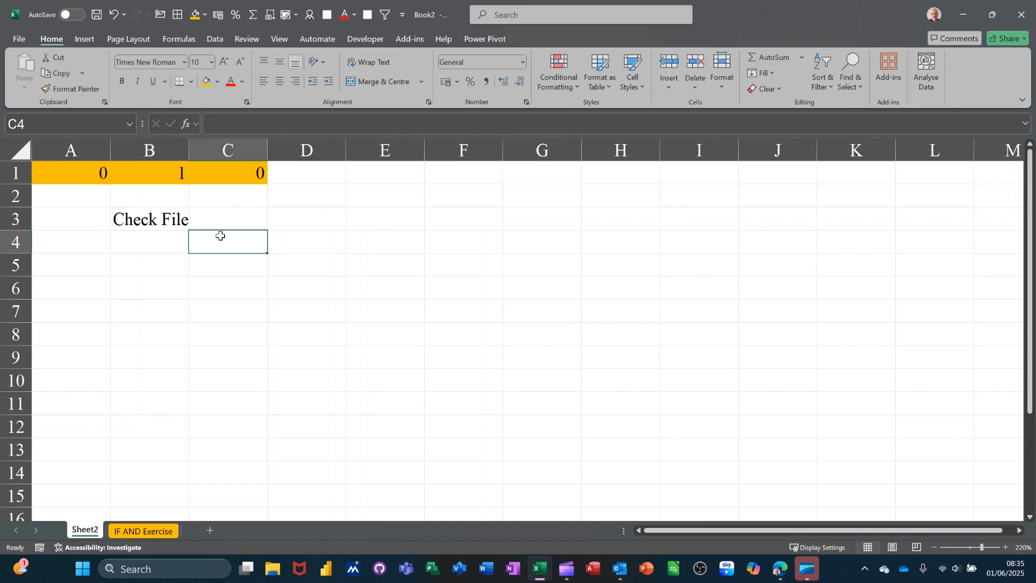
Step: Change the nested AND to OR in B3's IF formula, keeping the same conditions and results
click(166, 218)
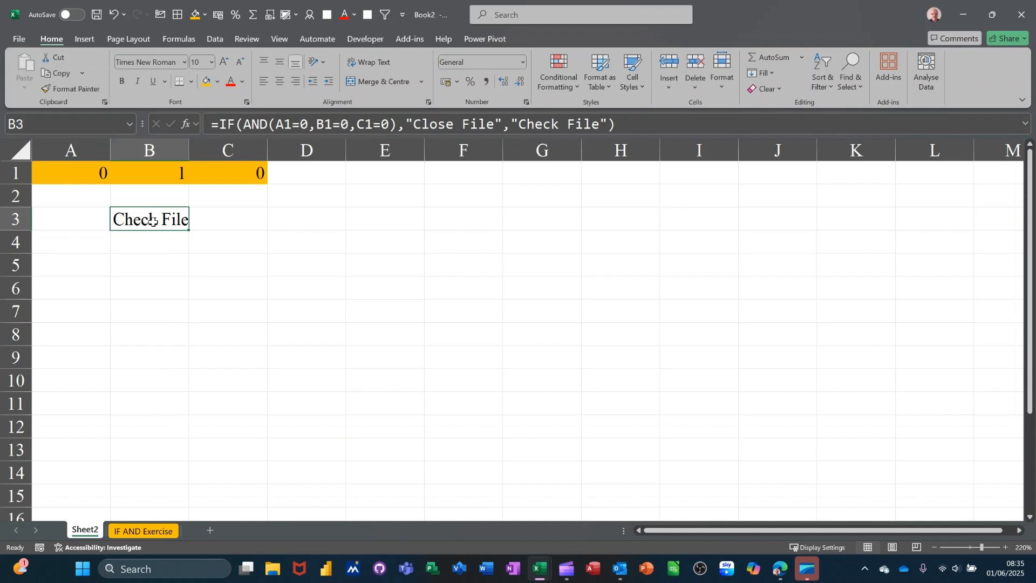
double_click(258, 132)
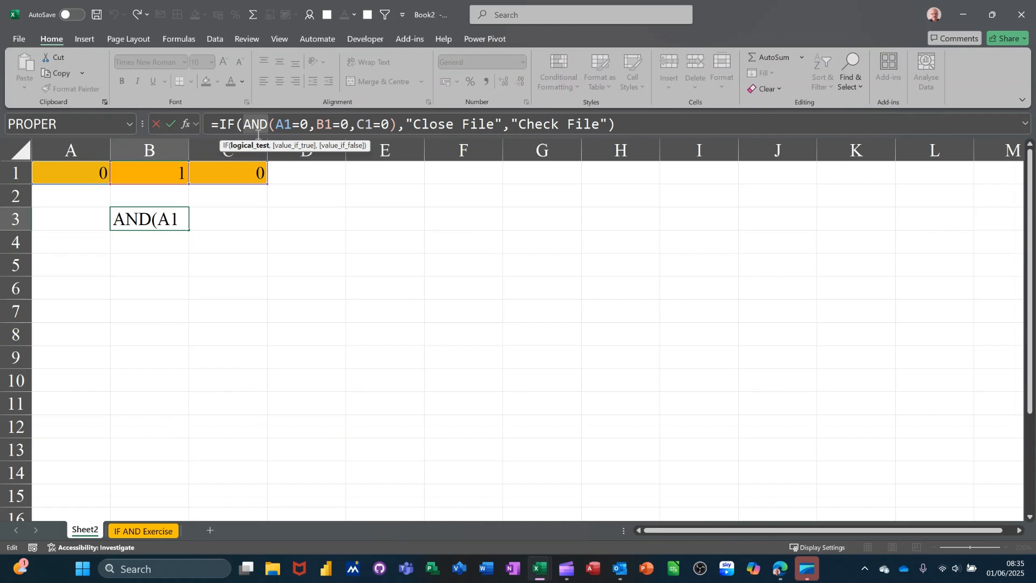
double_click(258, 131)
text(or)
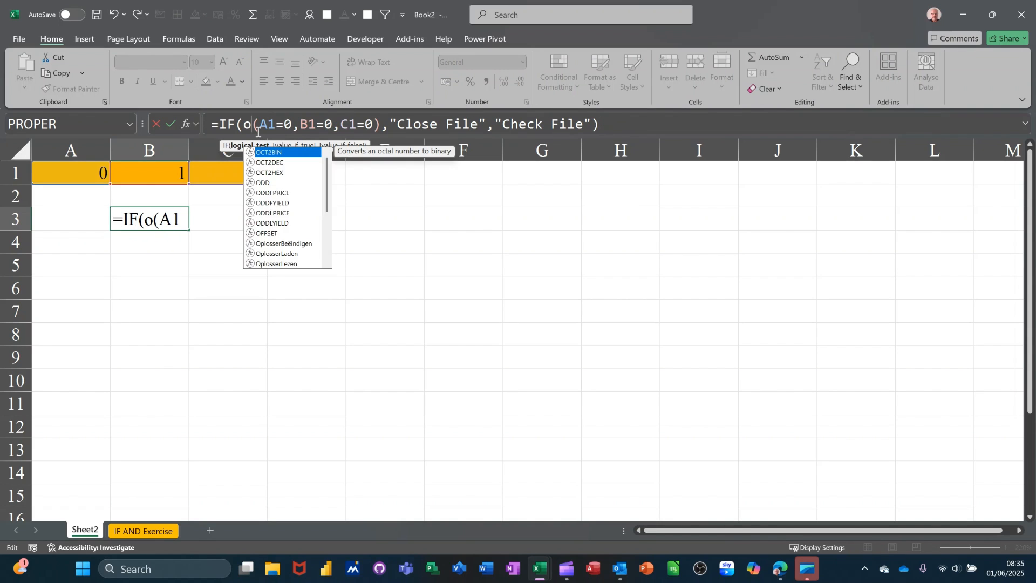
click(170, 124)
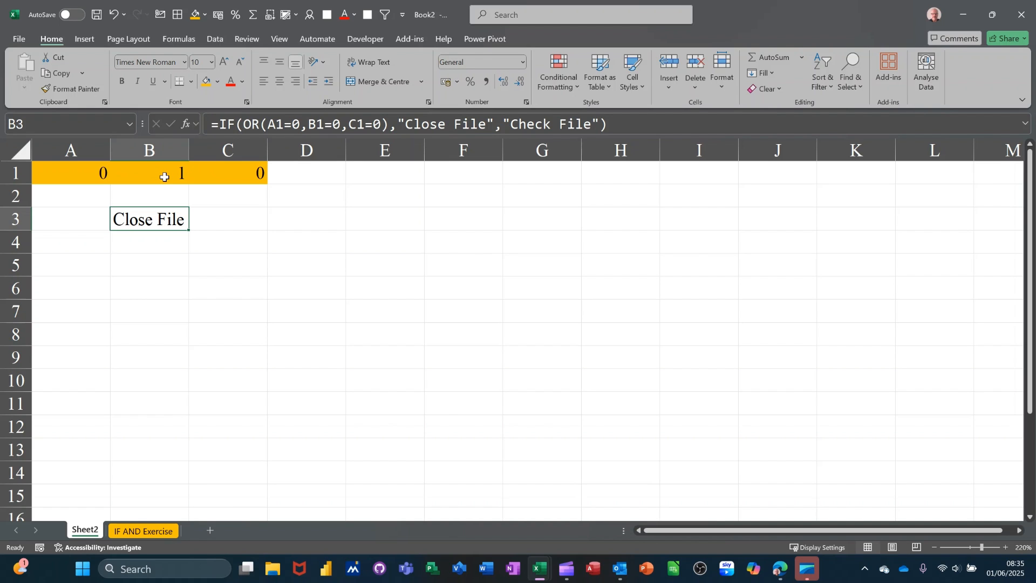
Step: Open the IF AND Exercise sheet and review the Account Type and Amount Due values in rows 2 to 7
click(144, 532)
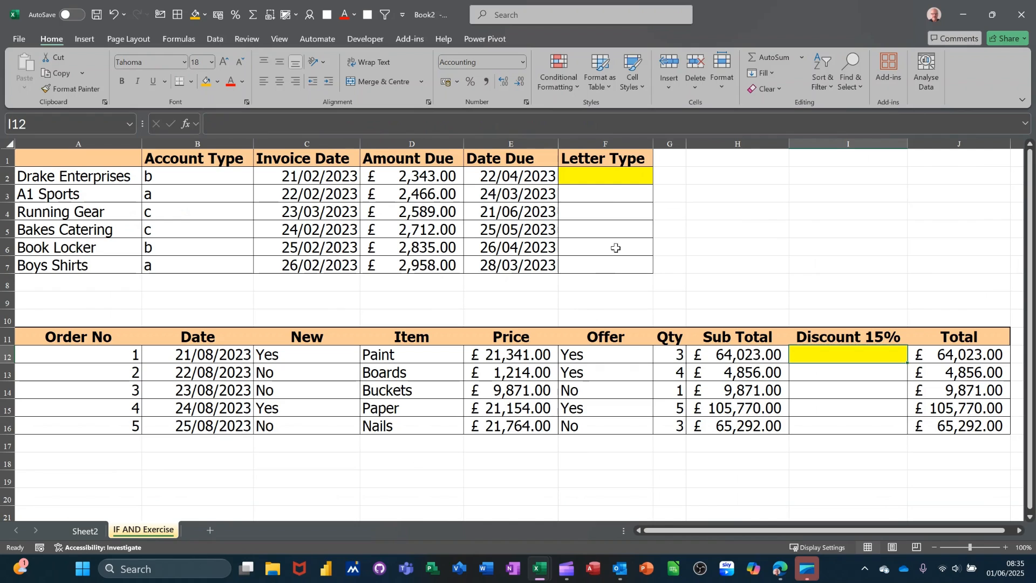
click(606, 177)
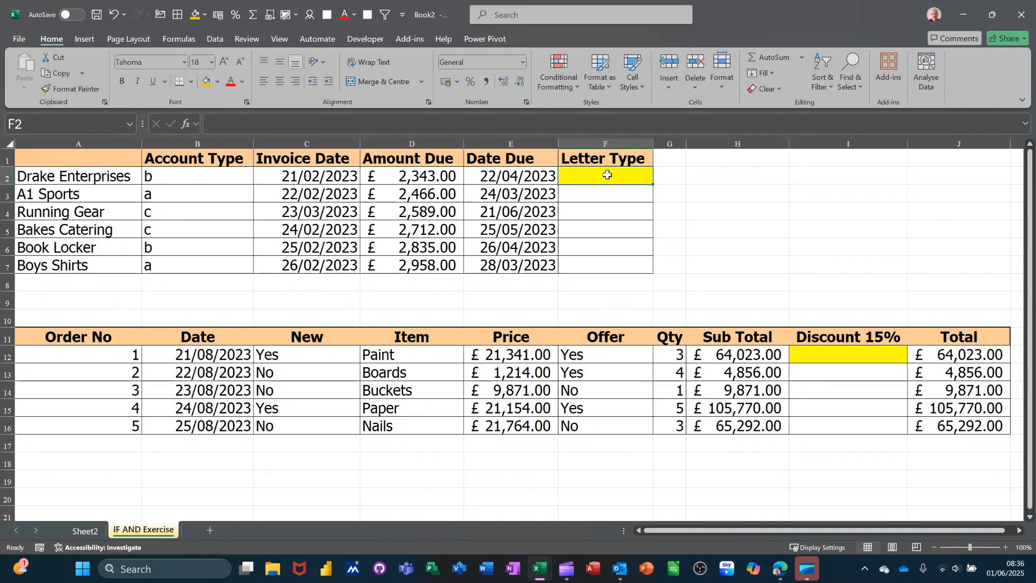
drag(203, 175, 204, 265)
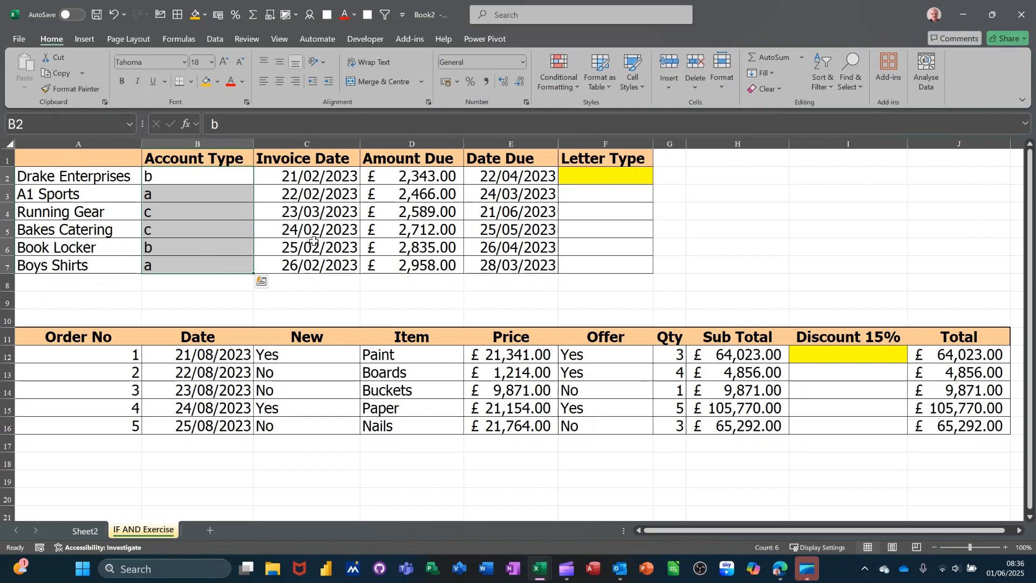
drag(421, 179, 418, 257)
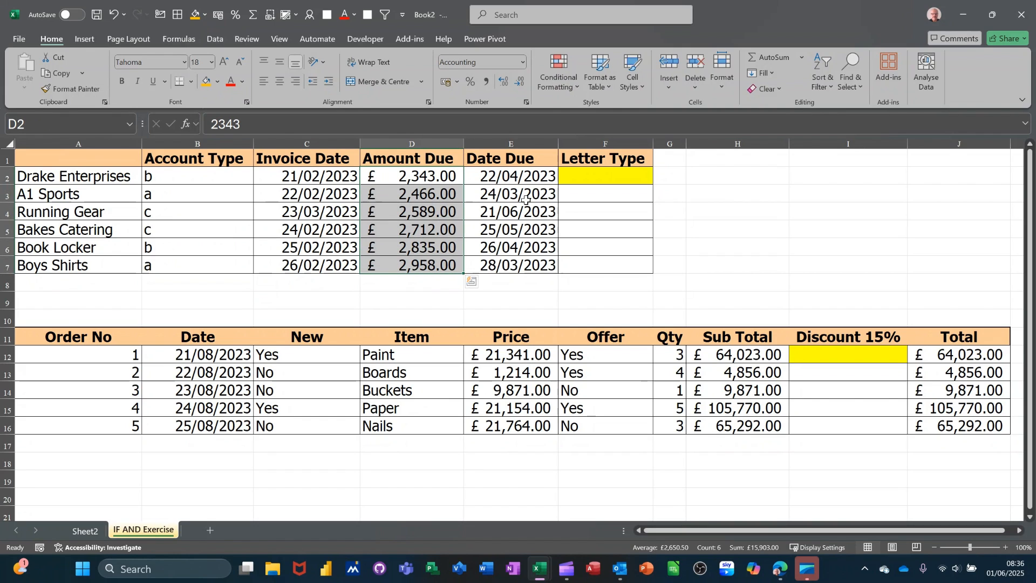
Step: Start an IF formula in F2 with a nested AND testing B2="a" and D2>2000
click(597, 176)
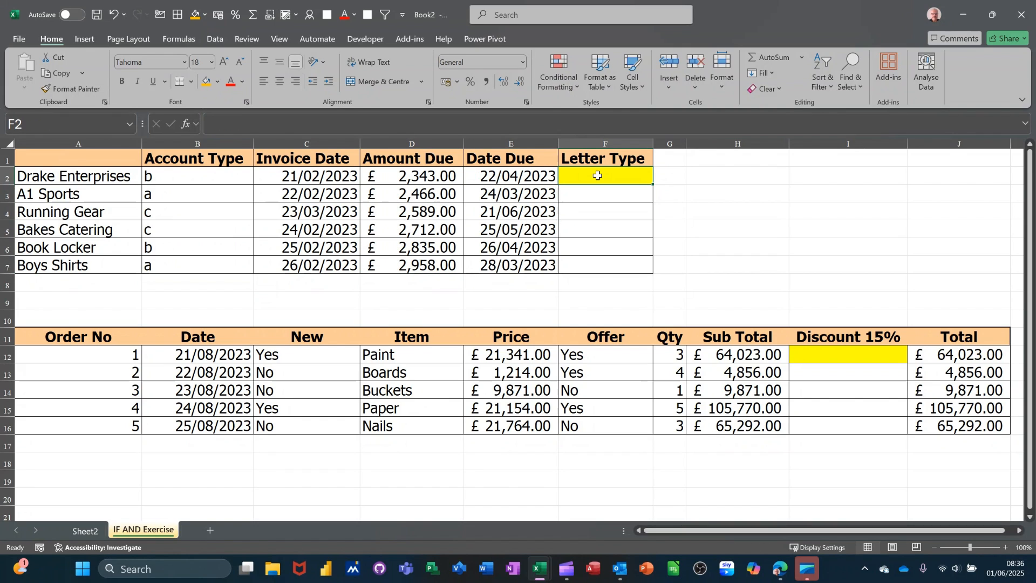
text(=i)
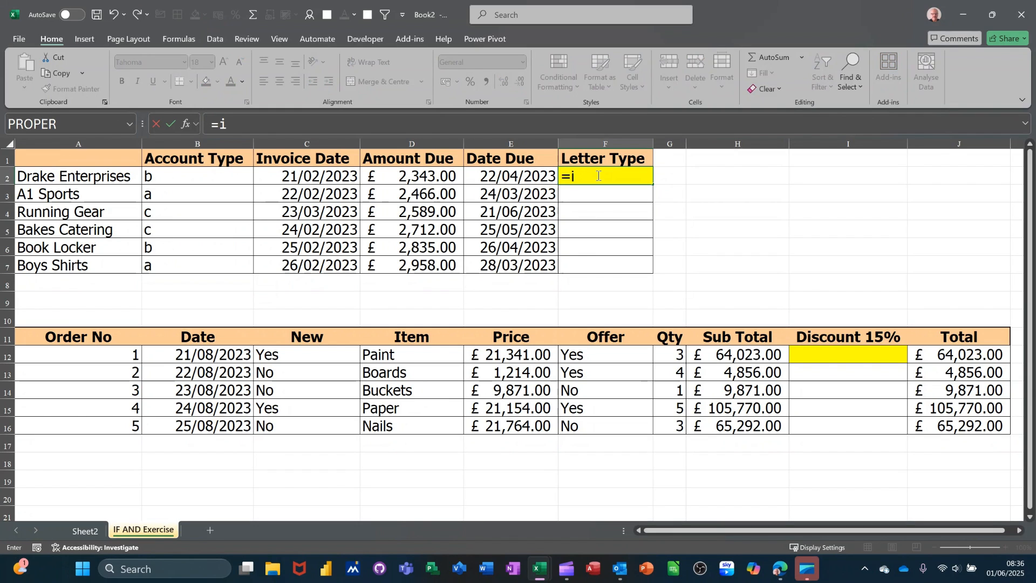
text(f()
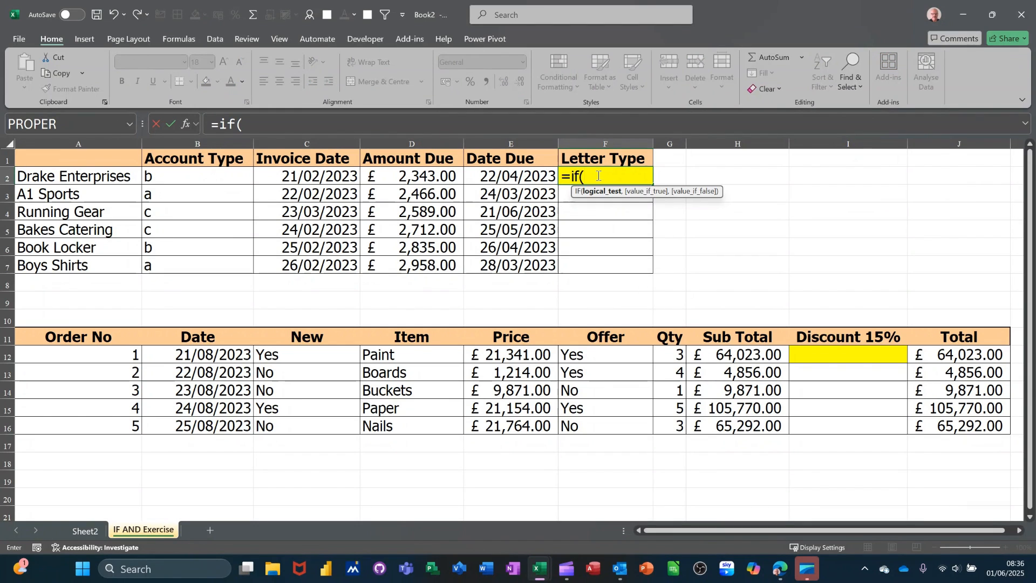
text(and()
click(226, 177)
text(=)
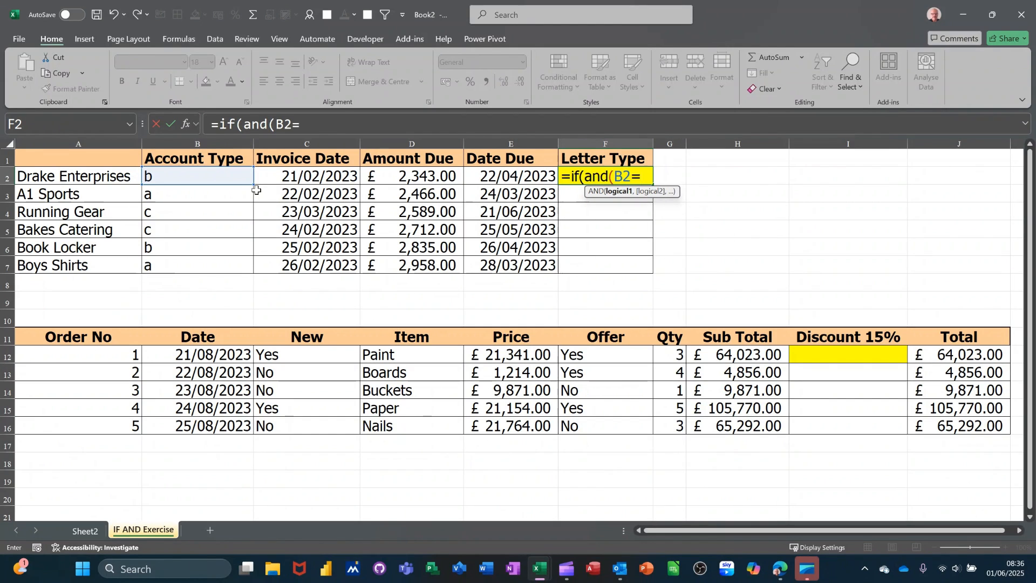
text("a)
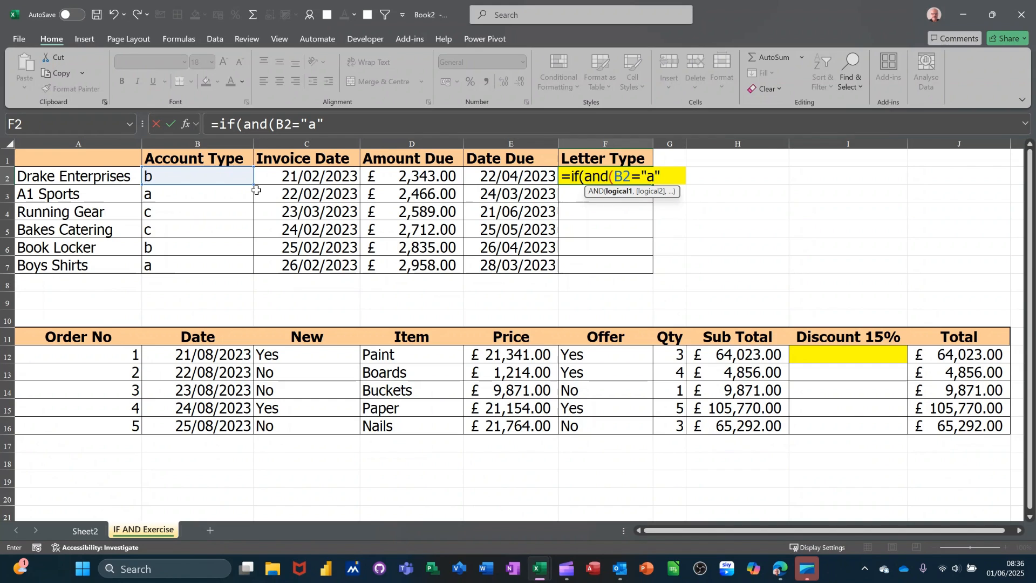
text(",)
click(391, 175)
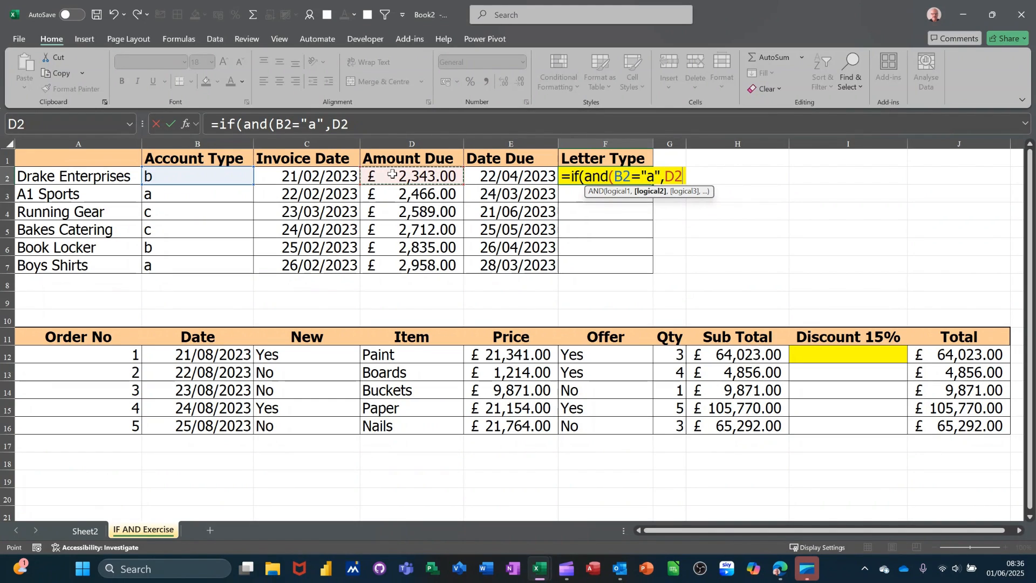
text(>2000)
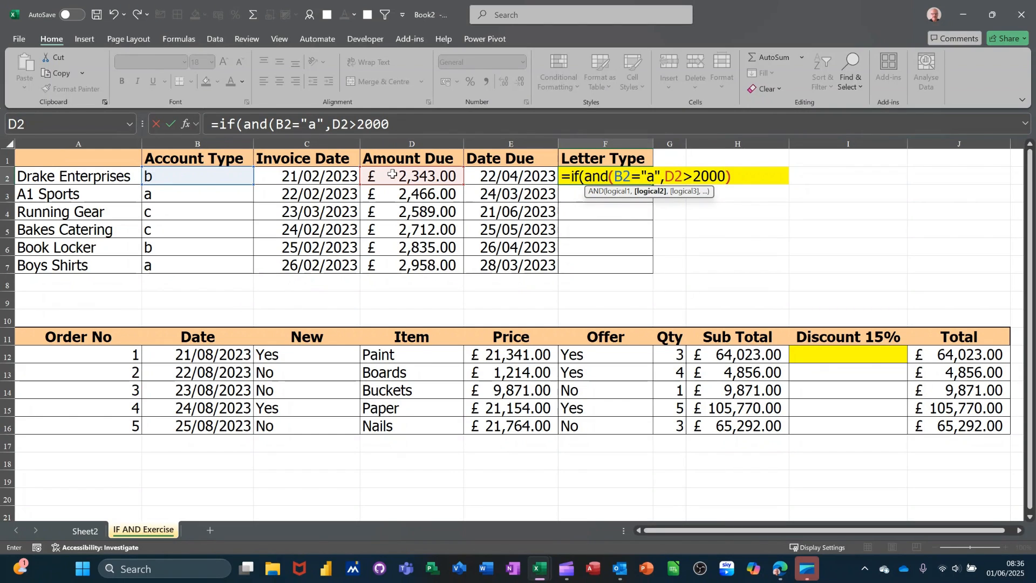
Step: Complete F2's IF formula to return "Letter to MD" if true and "Standard Letter" if false, and commit it
text(),"Lette)
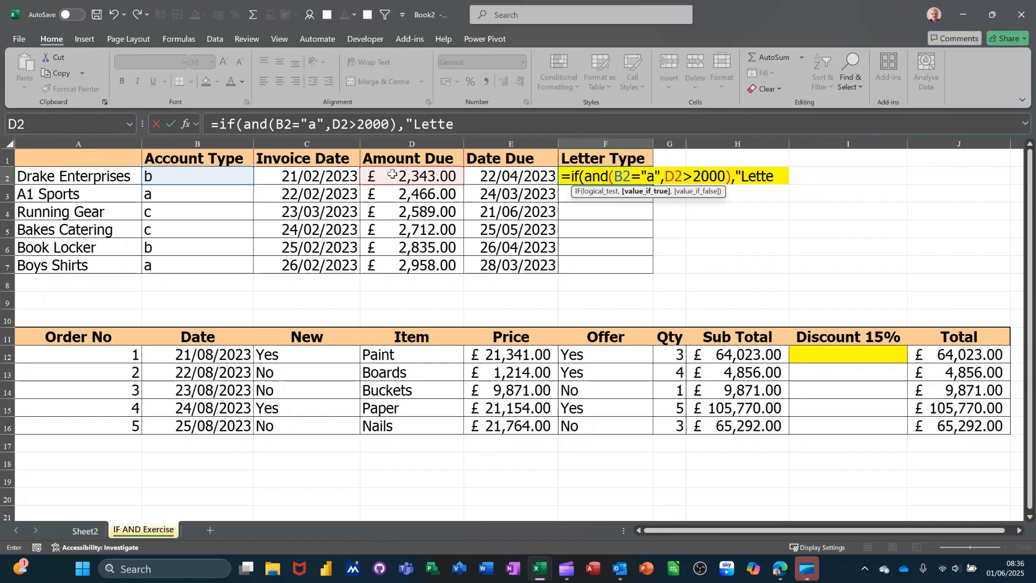
text(r to M)
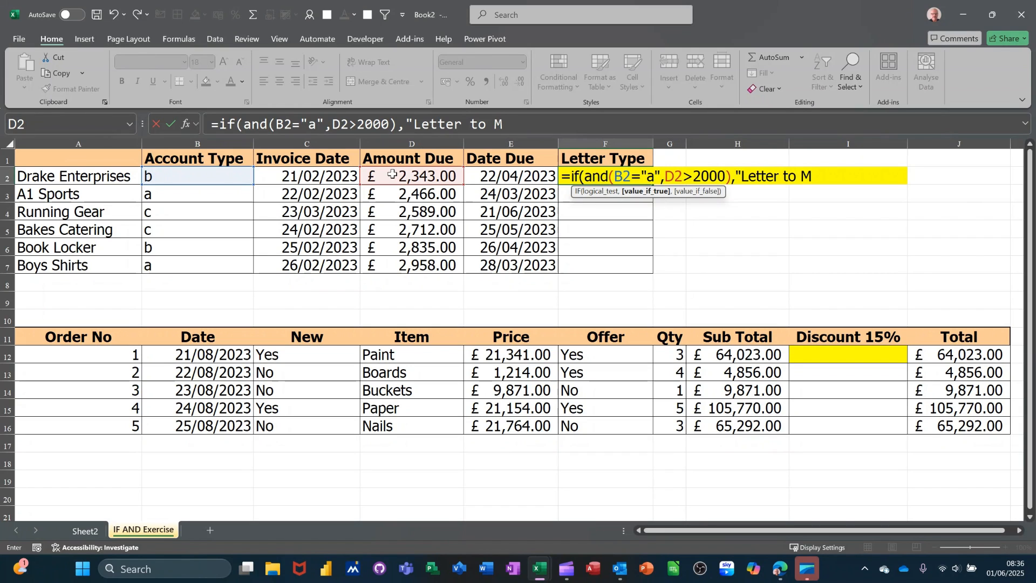
text(D",)
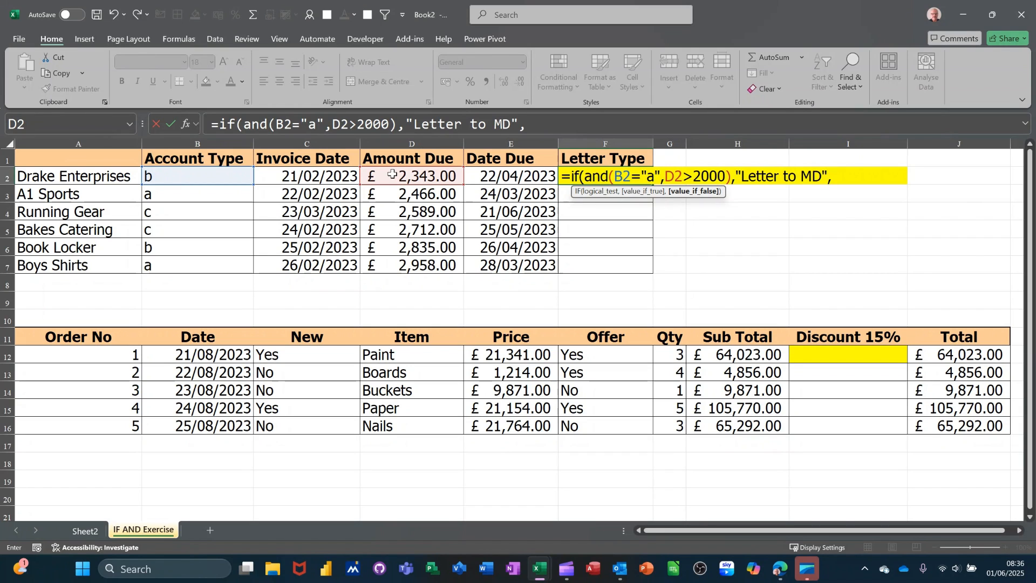
text("Standa)
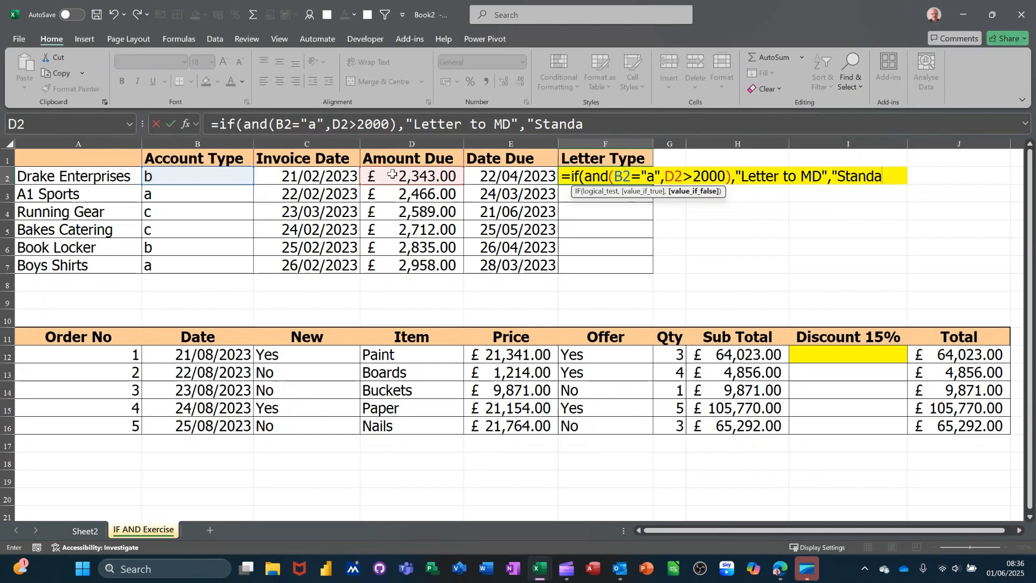
text(rd Letter")
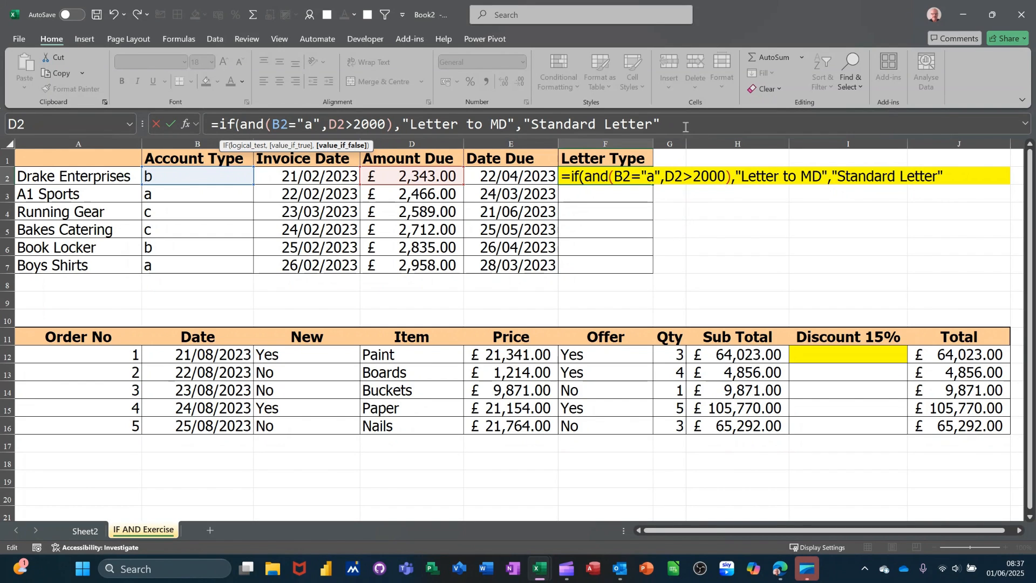
text())
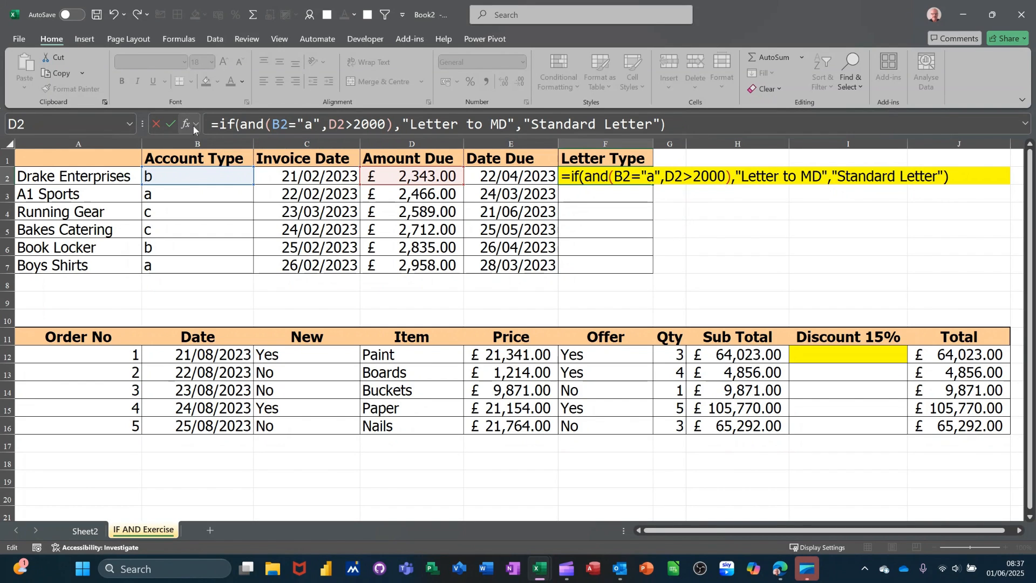
click(172, 123)
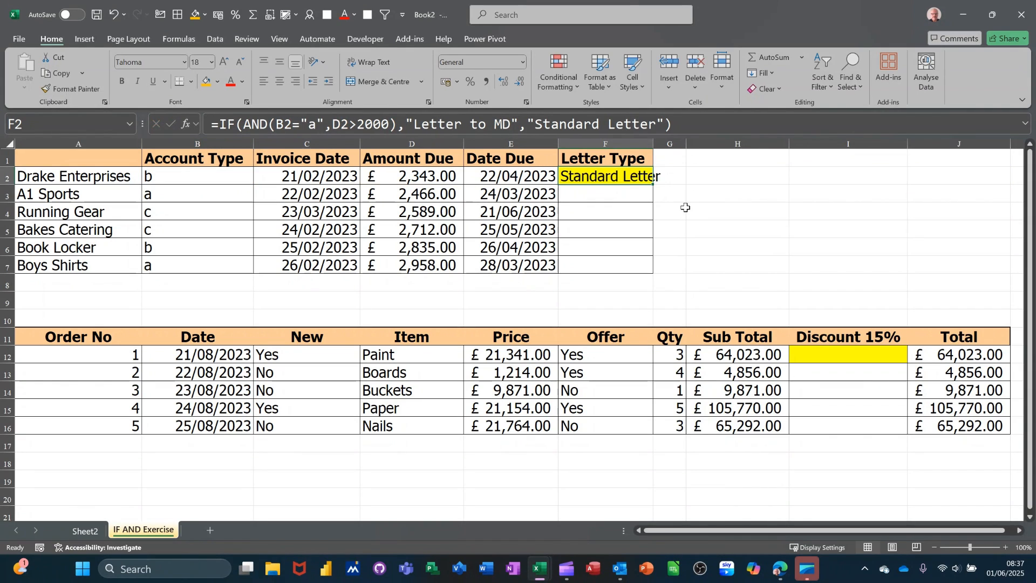
Step: Fill the Letter Type formula down to F7 and check A1 Sports' result against its Amount Due and Account Type
double_click(654, 186)
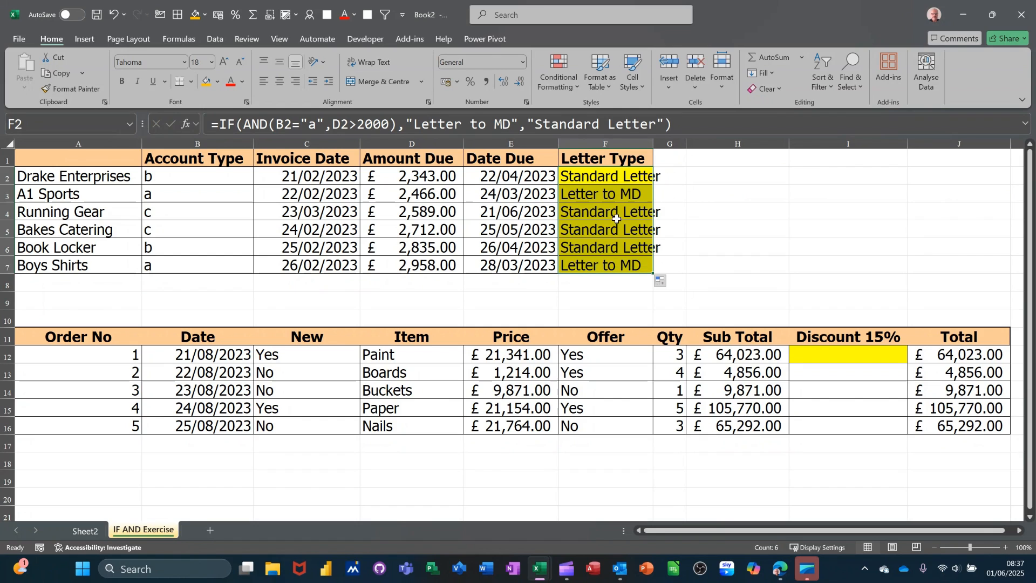
click(579, 199)
click(426, 198)
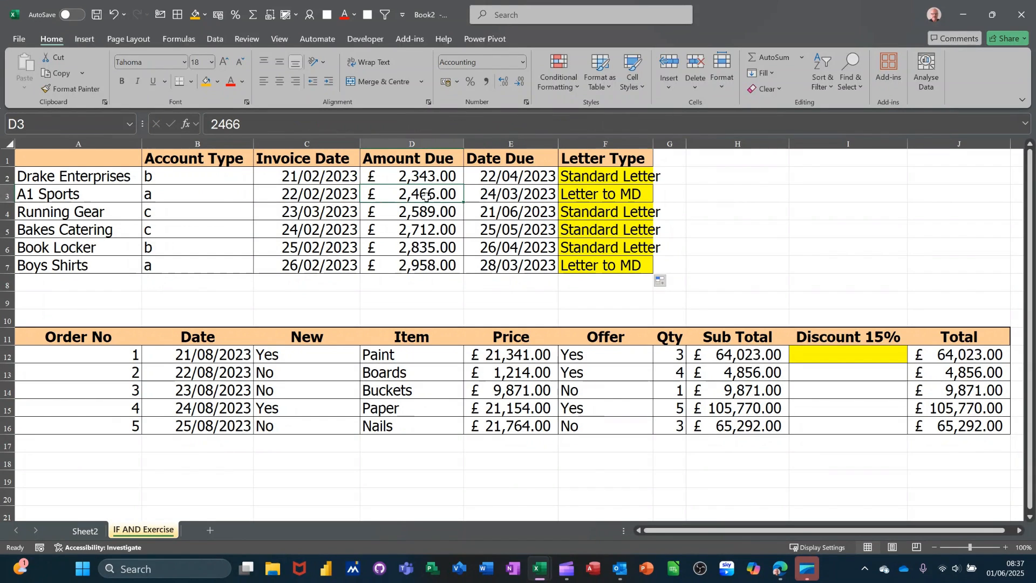
click(222, 199)
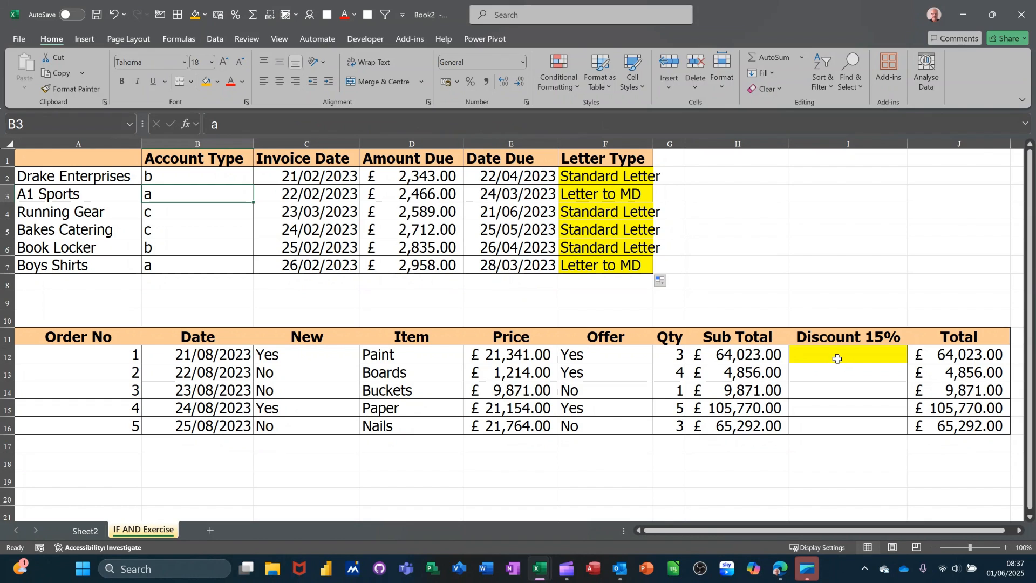
Step: Review order 1's New and Offer values and start an IF formula in I12 with a nested OR testing C12="yes" and F12="yes"
click(301, 354)
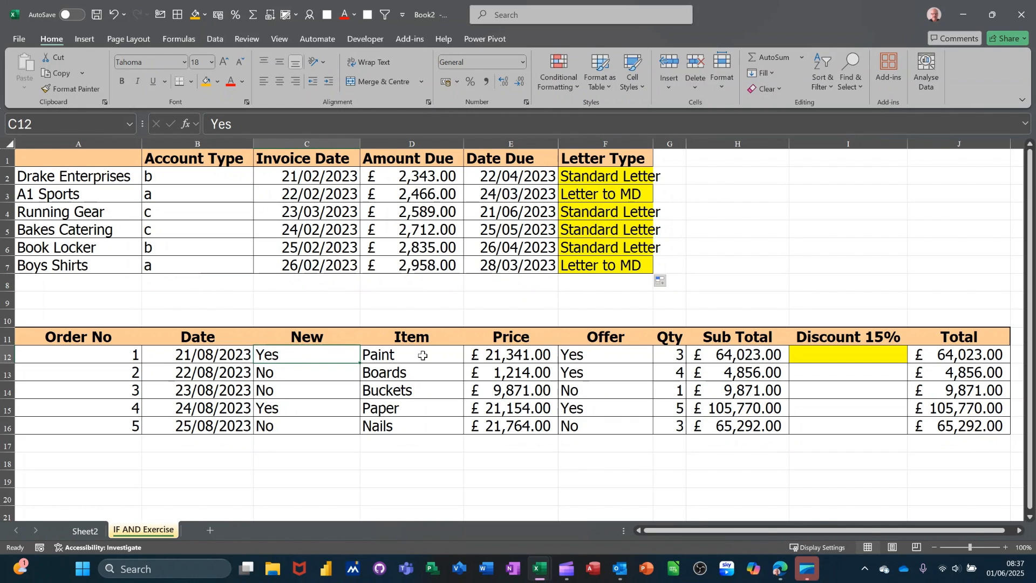
click(612, 359)
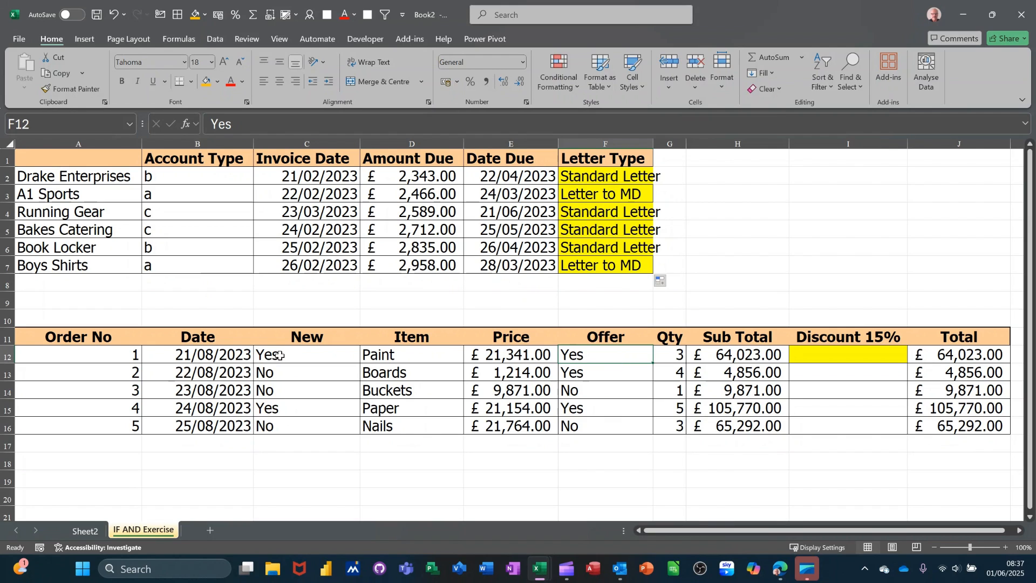
click(300, 358)
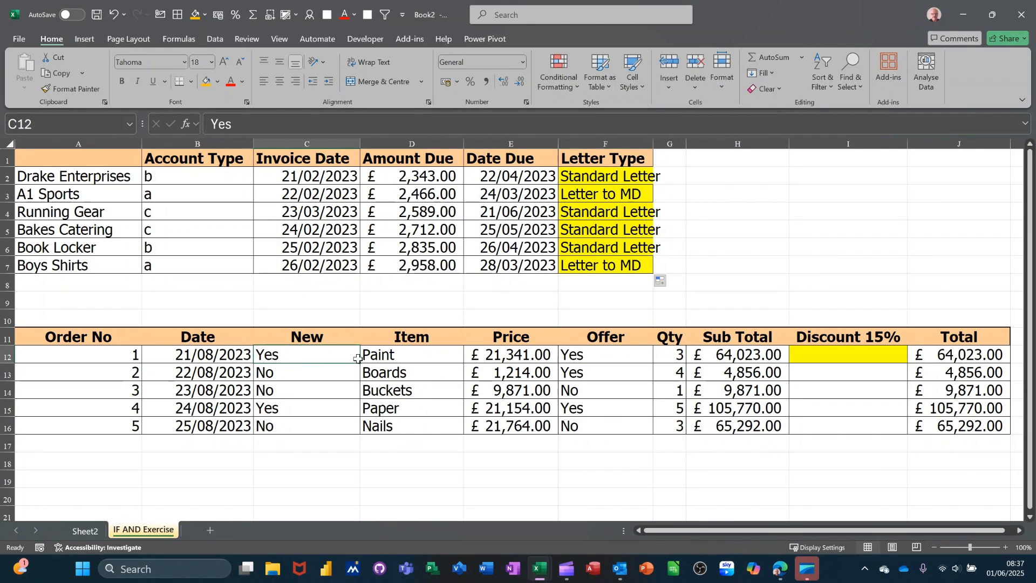
click(603, 362)
click(854, 357)
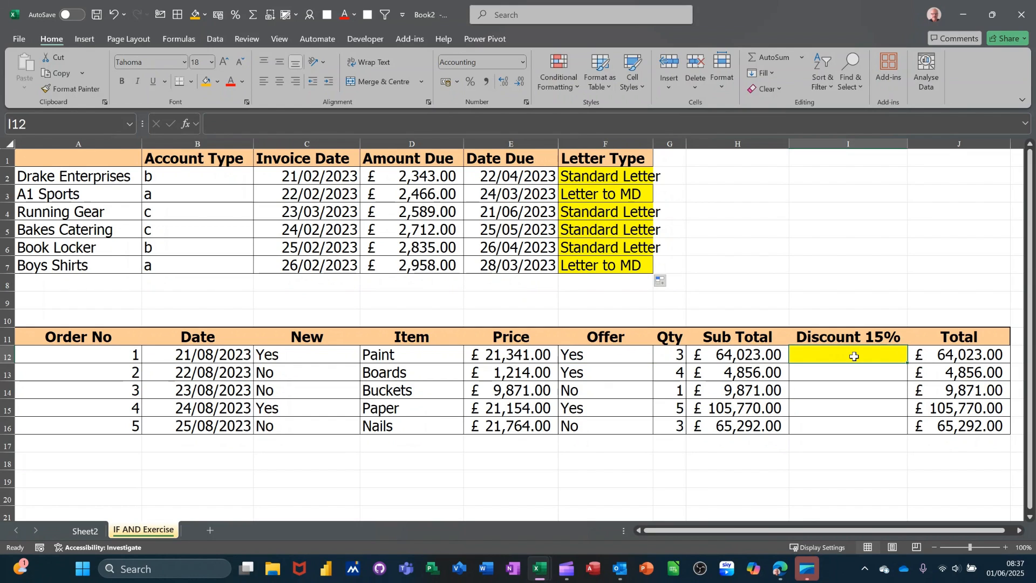
text(=if)
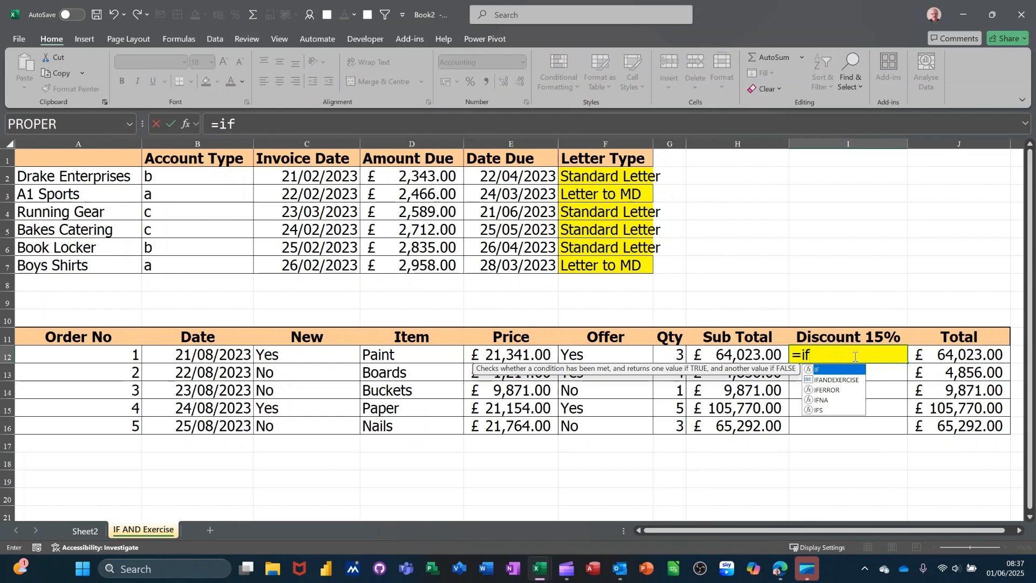
text((or()
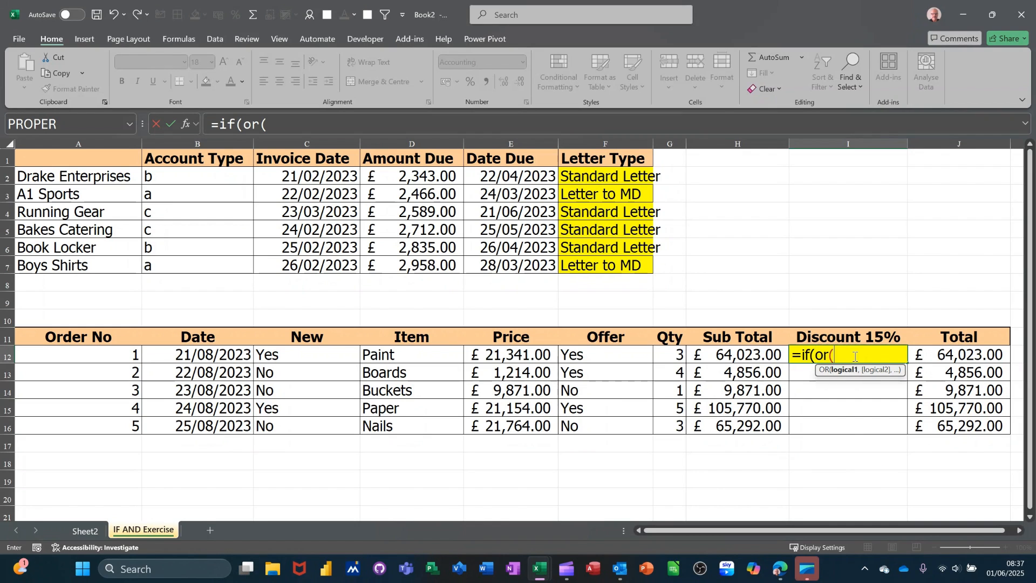
click(326, 355)
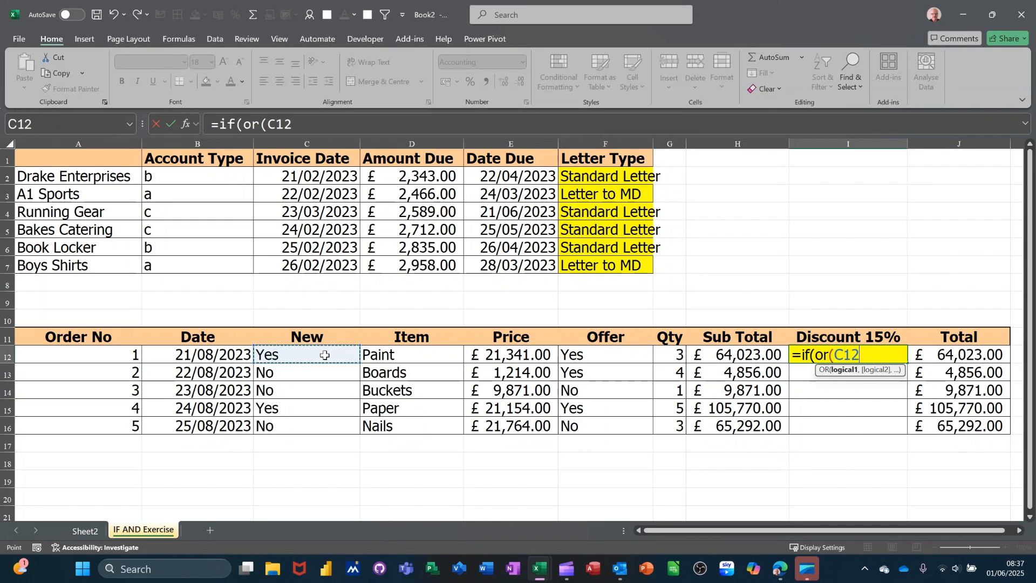
text(=)
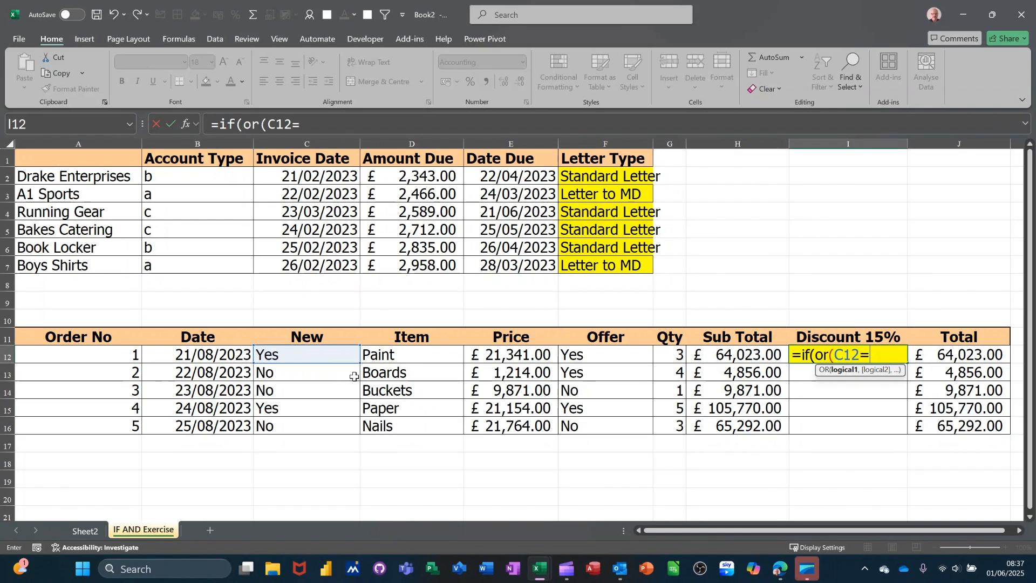
text("yes",)
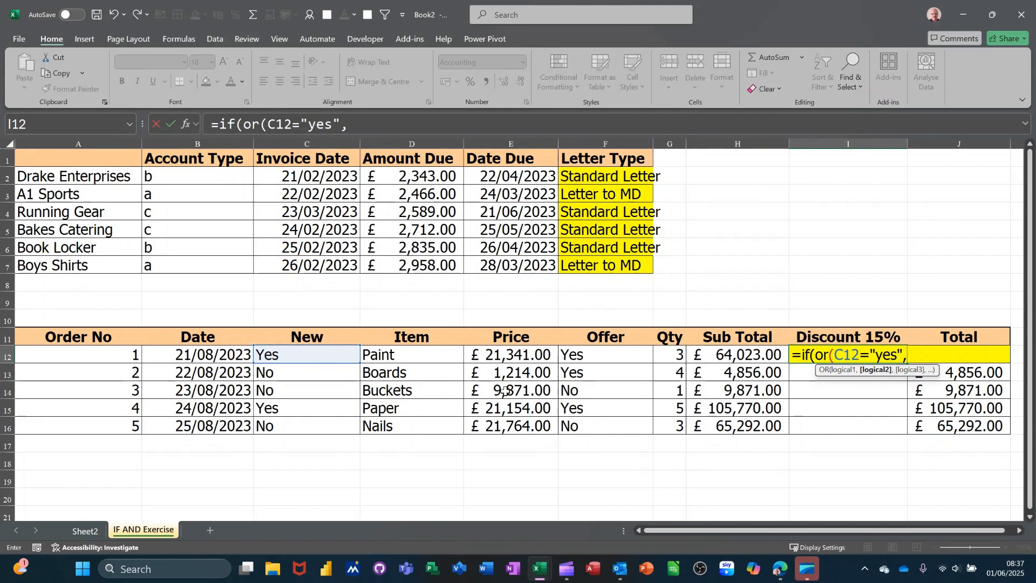
click(609, 356)
text(="yes)
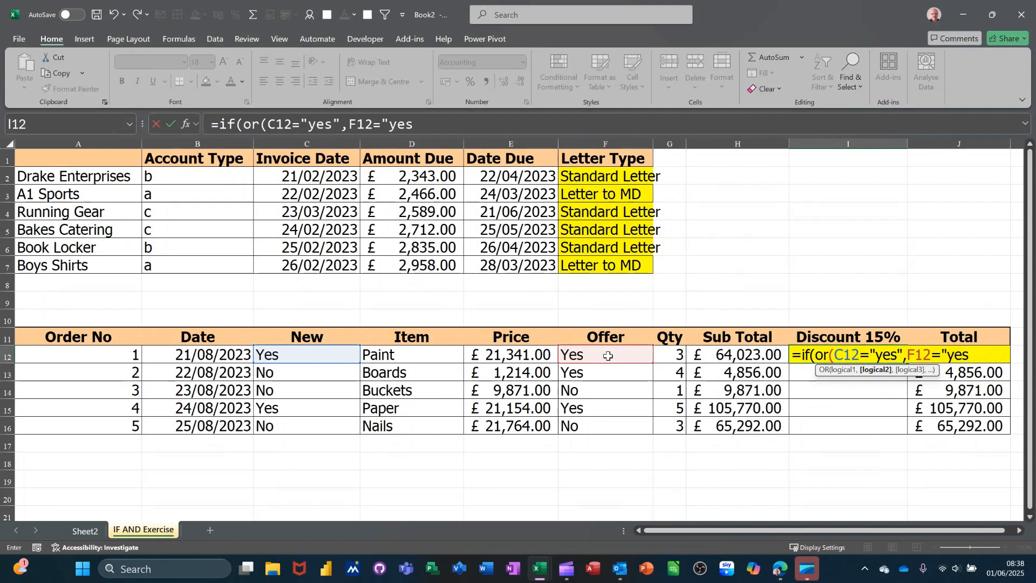
text("))
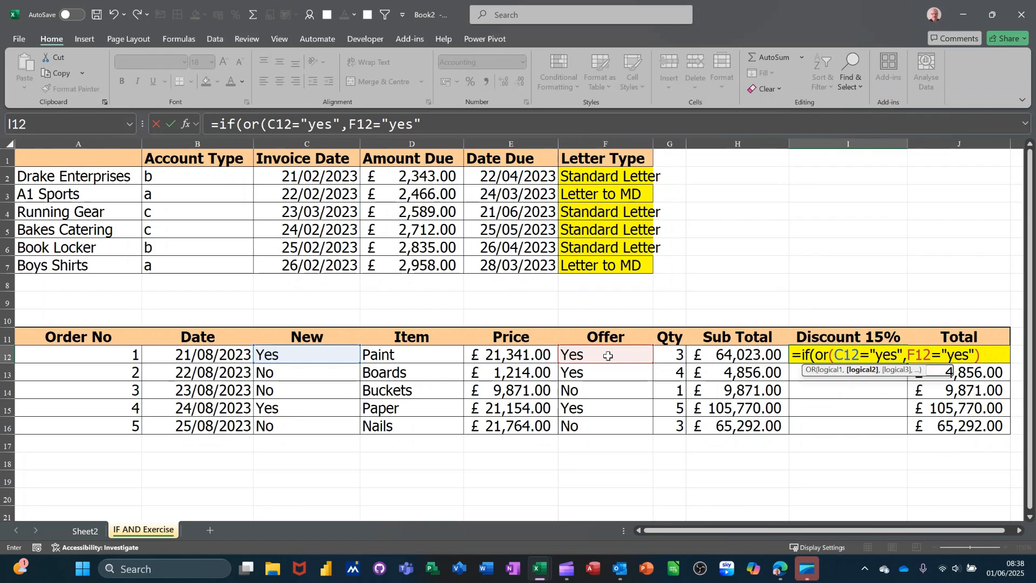
Step: Complete I12's IF formula to return H12*15% if true and 0 if false, and fill it down to I16
text(,)
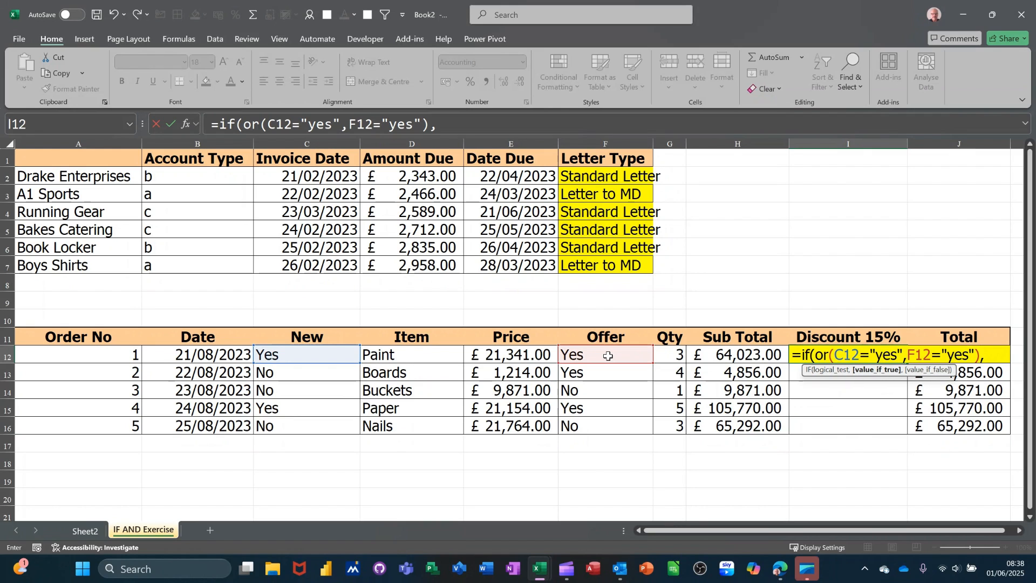
click(725, 352)
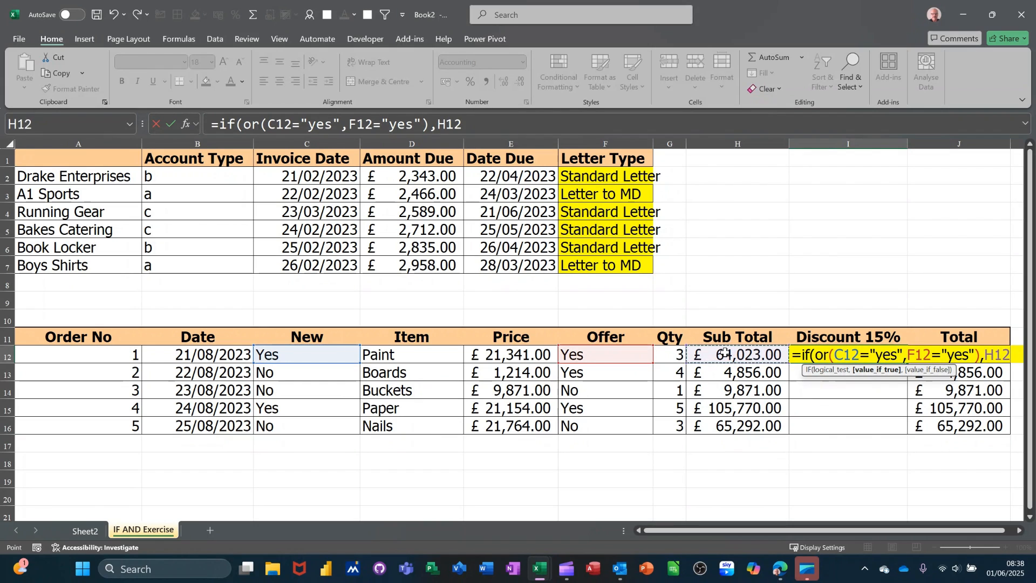
text(*15%)
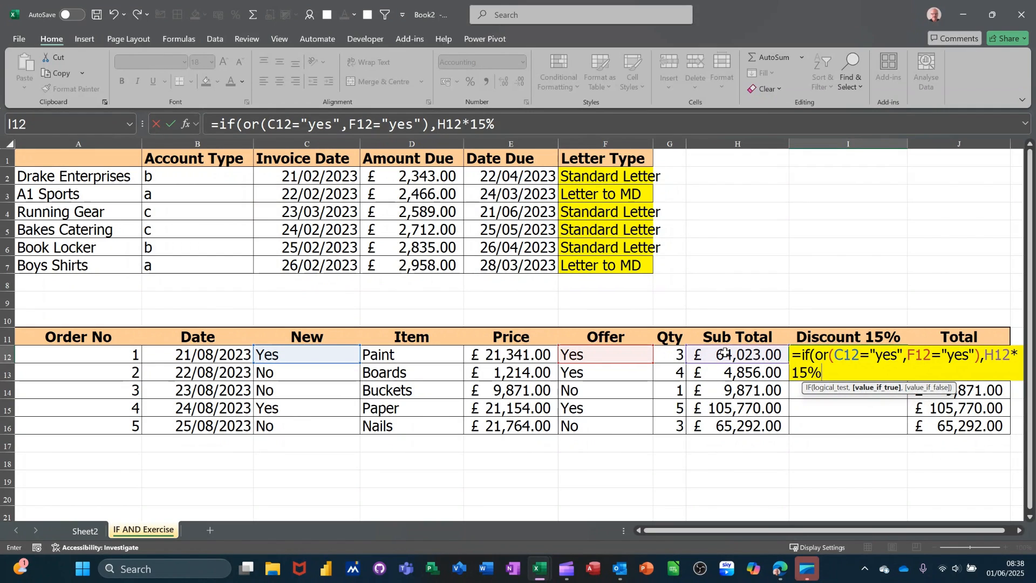
text(,0)
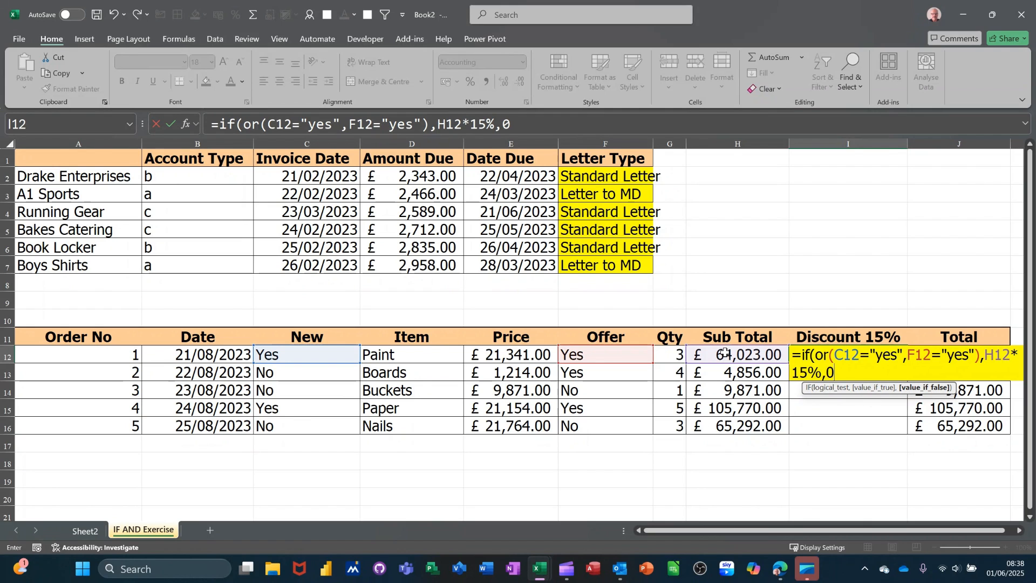
text())
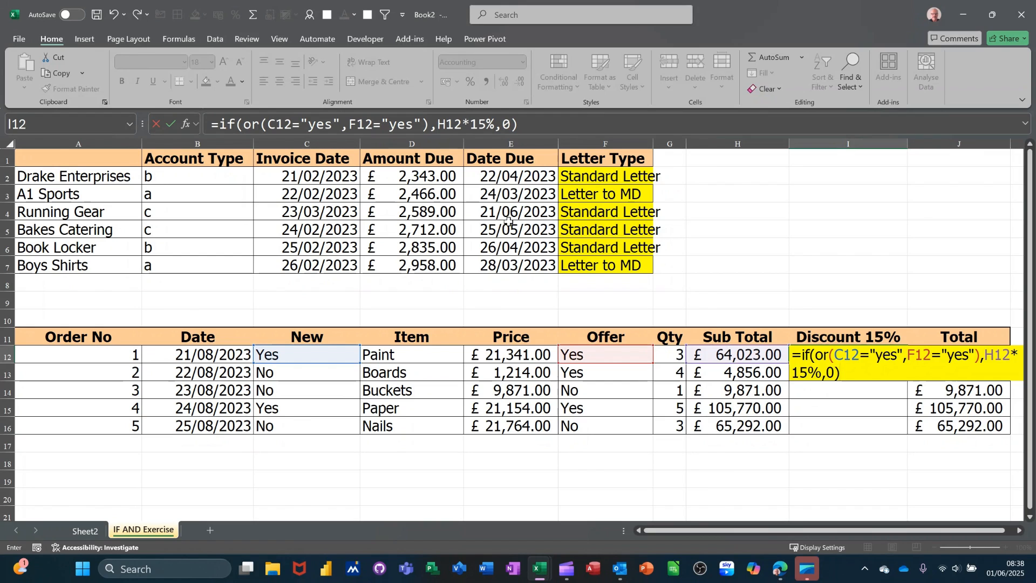
click(174, 122)
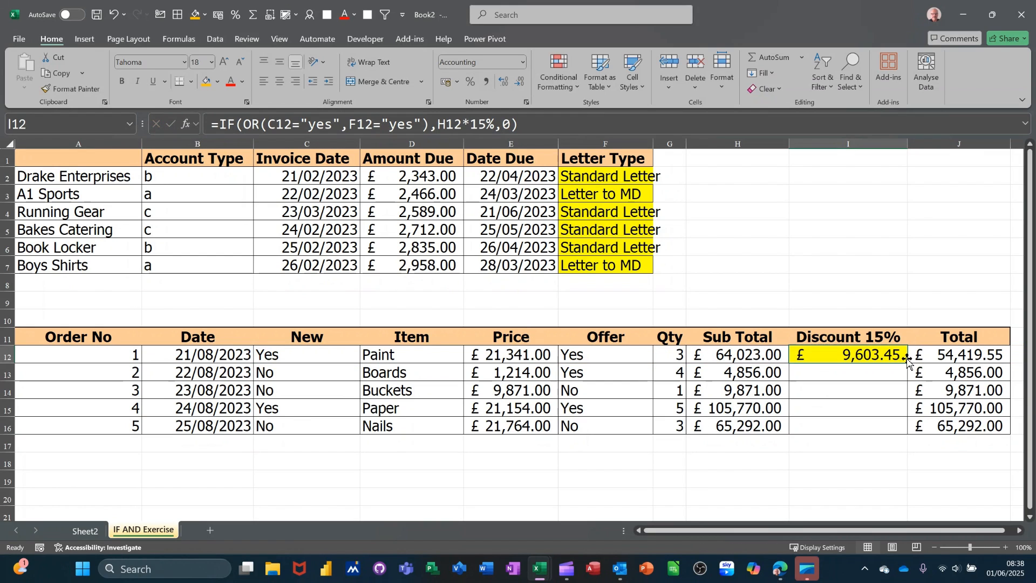
drag(910, 363, 908, 432)
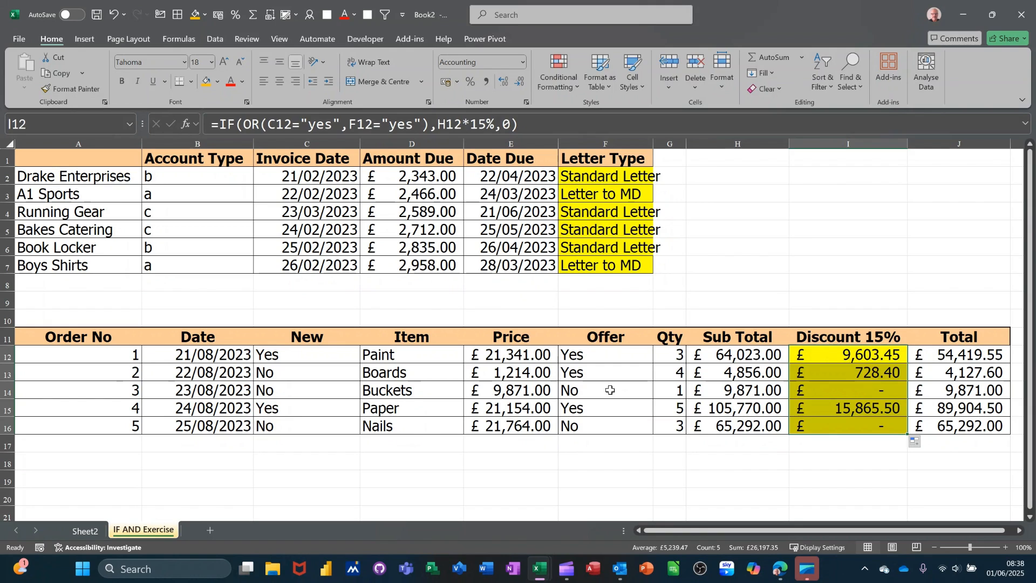
Step: Set the Offer value for order 3 (Buckets) to Yes to test the discount formula
click(611, 390)
text(yes)
key(Return)
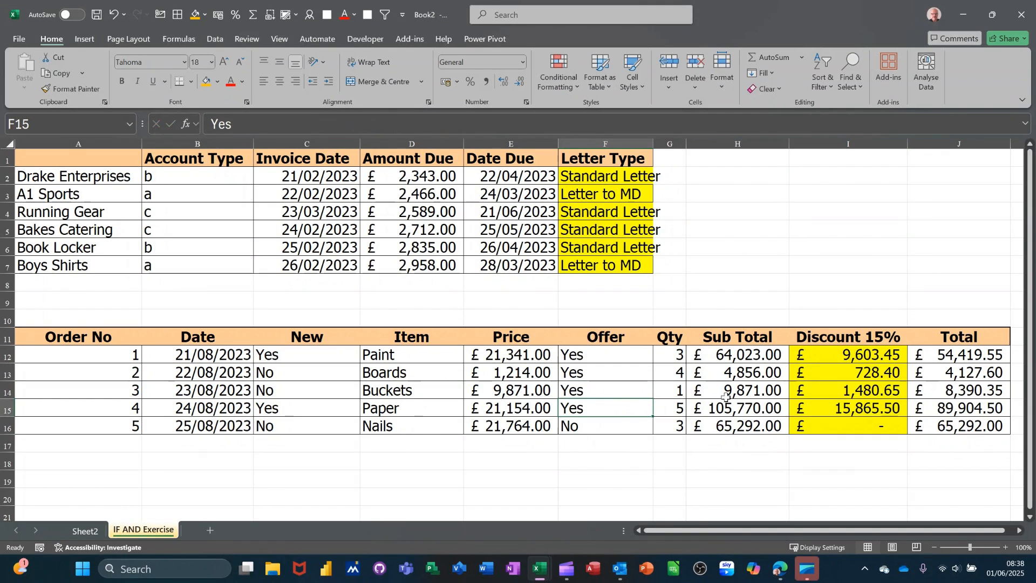